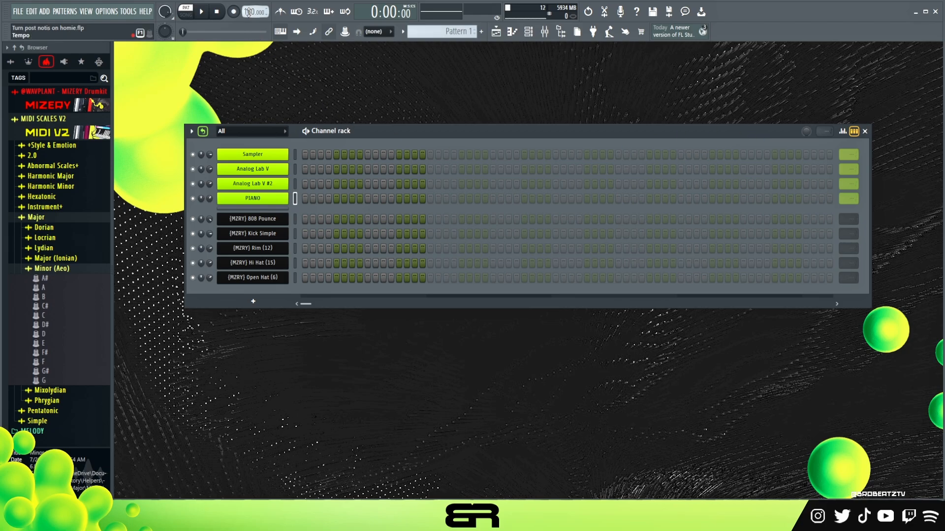
- Load the F# MIDI scale from the Harmonic Minor, Harmonic Min folder onto the Sampler channel
mouse_move(390, 136)
left_mouse_down()
mouse_move(371, 158)
mouse_move(387, 146)
left_mouse_up()
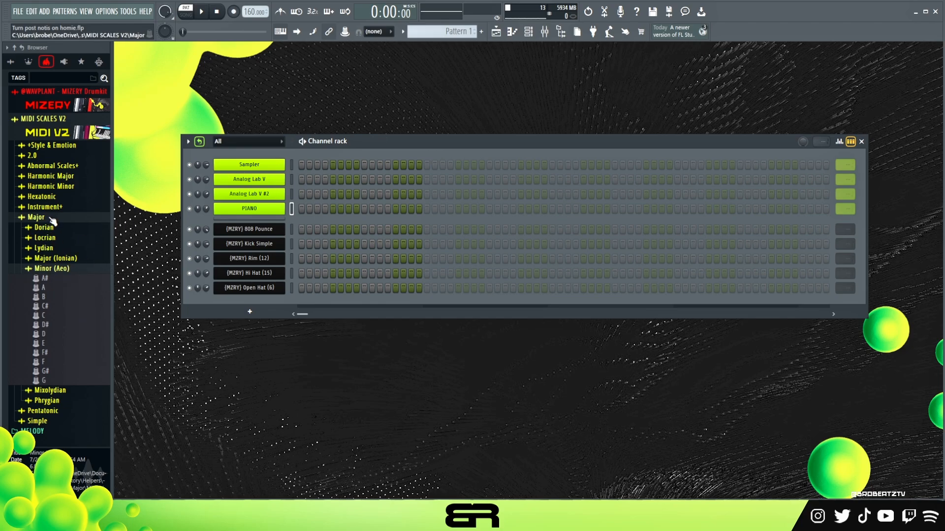
left_click(59, 190)
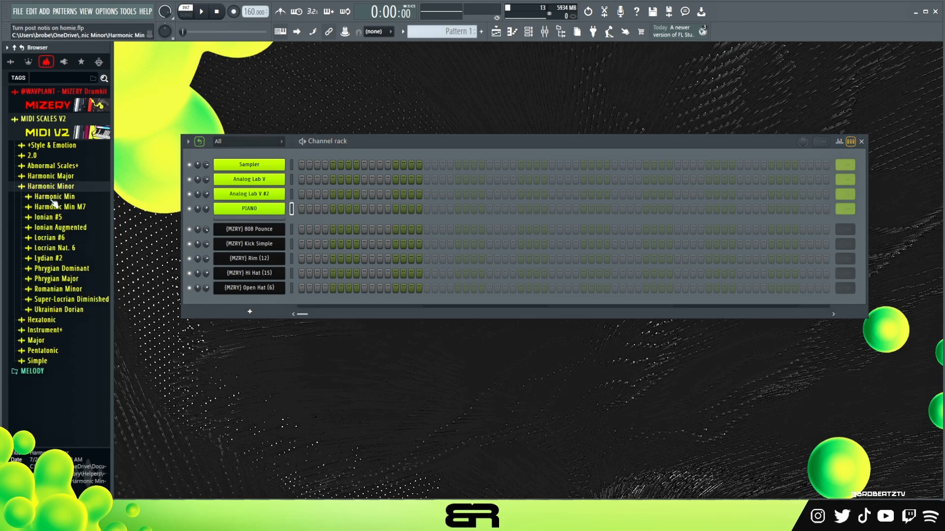
left_click(55, 197)
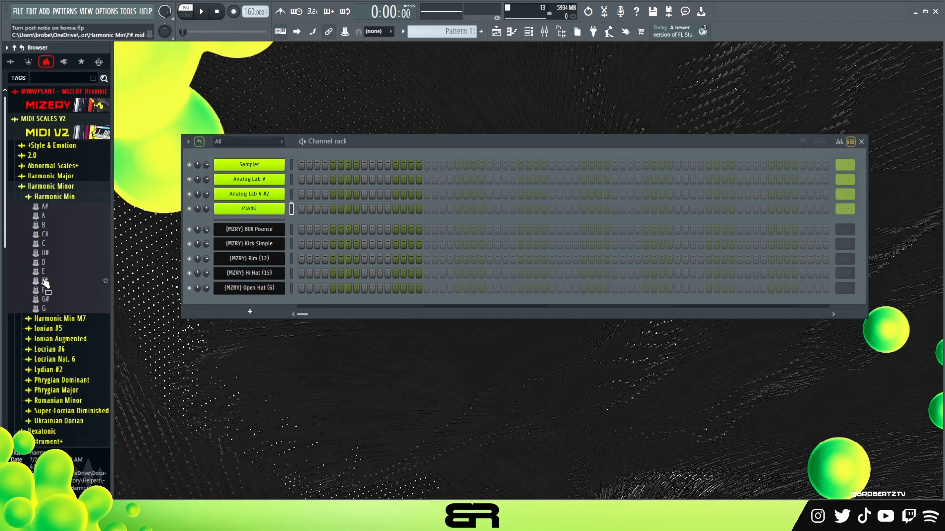
left_click_drag(45, 283, 265, 160)
- Rename the Sampler channel to "F# Harm Min"
right_click(285, 161)
left_click(369, 194)
type("F")
key("BackSpace")
type("F# Harm Min")
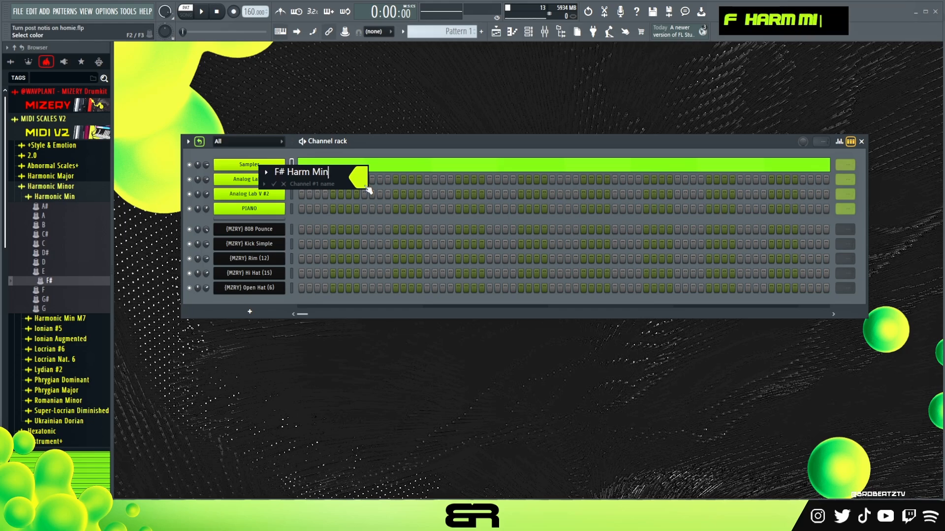
key("Return")
- Open the first Analog Lab V instrument and audition its Bonkerz preset by playing a few notes
left_click(249, 179)
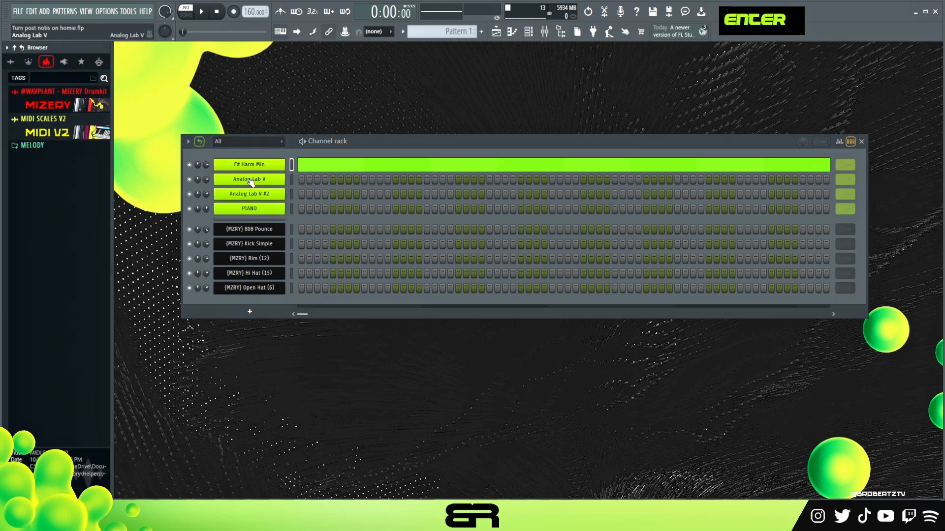
left_click_drag(497, 52, 456, 73)
key("e")
key("s")
key("g")
key("s")
key("e")
key("y")
key("e")
key("s")
key("y")
key("e")
key("y")
key("s")
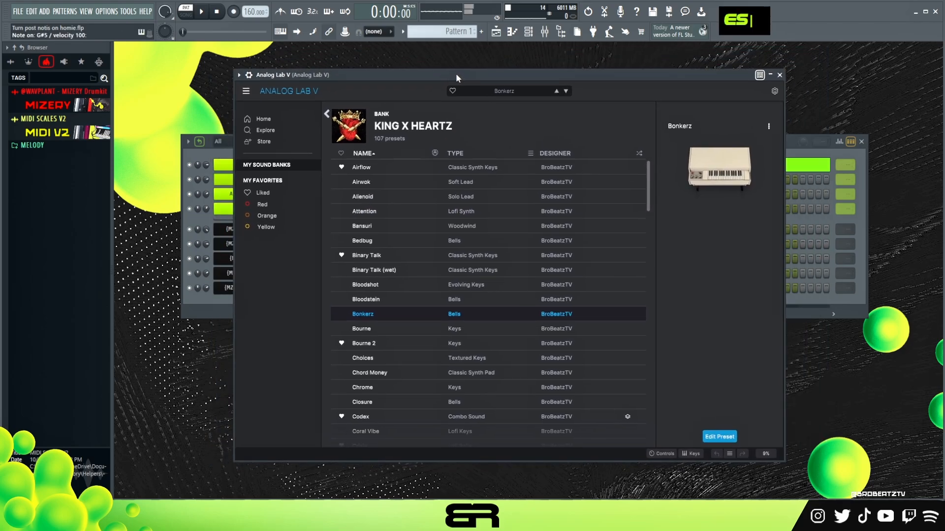
key("e")
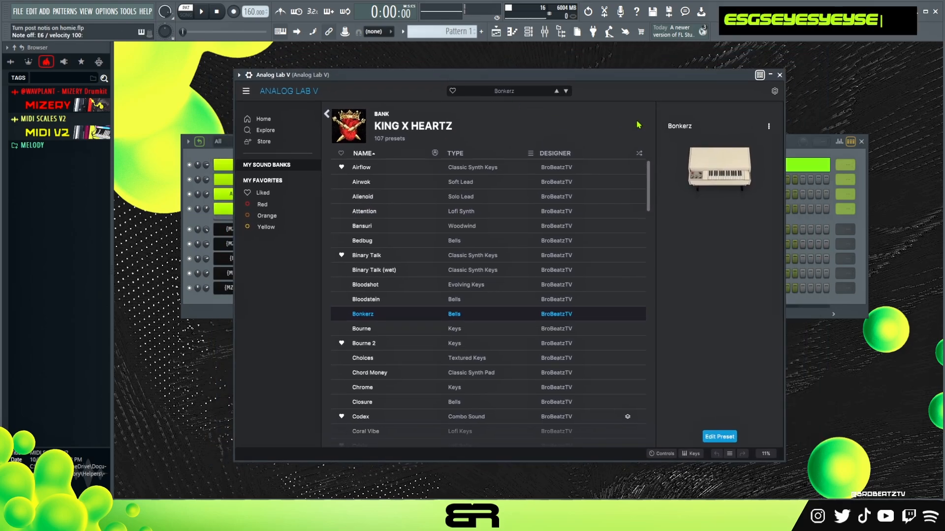
- Close the instrument window, open the piano roll for the Analog Lab V channel and set its snap to 1/2 beat
left_click(778, 76)
right_click(264, 182)
left_click(323, 179)
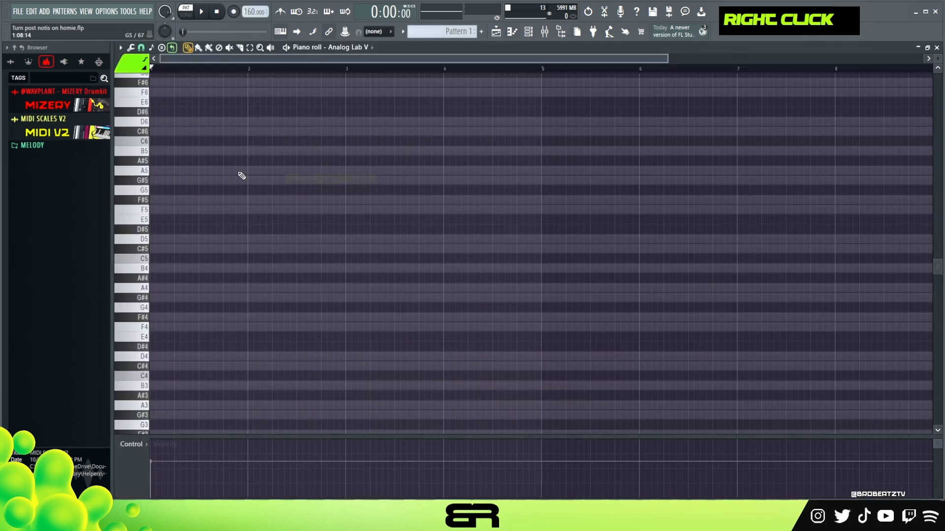
right_click(141, 48)
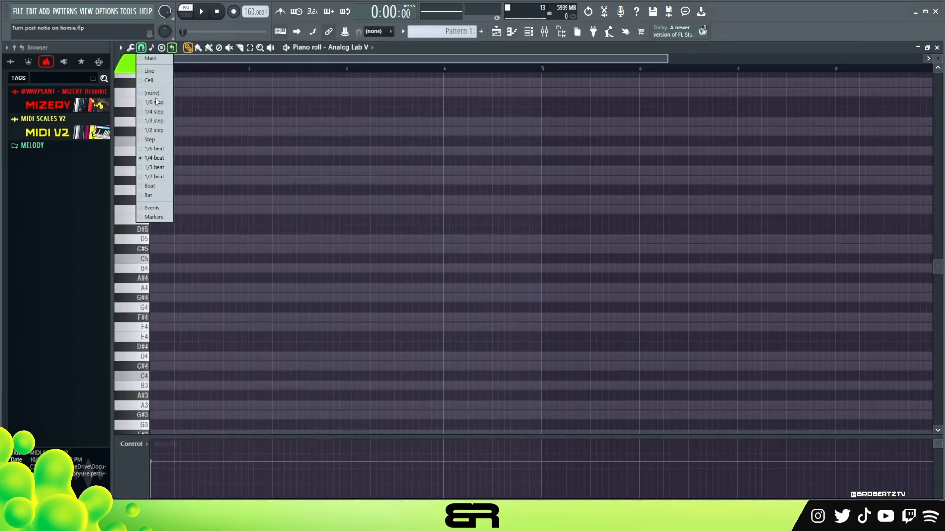
left_click(155, 176)
left_click_drag(667, 58, 465, 59)
scroll(206, 248, "up", 1)
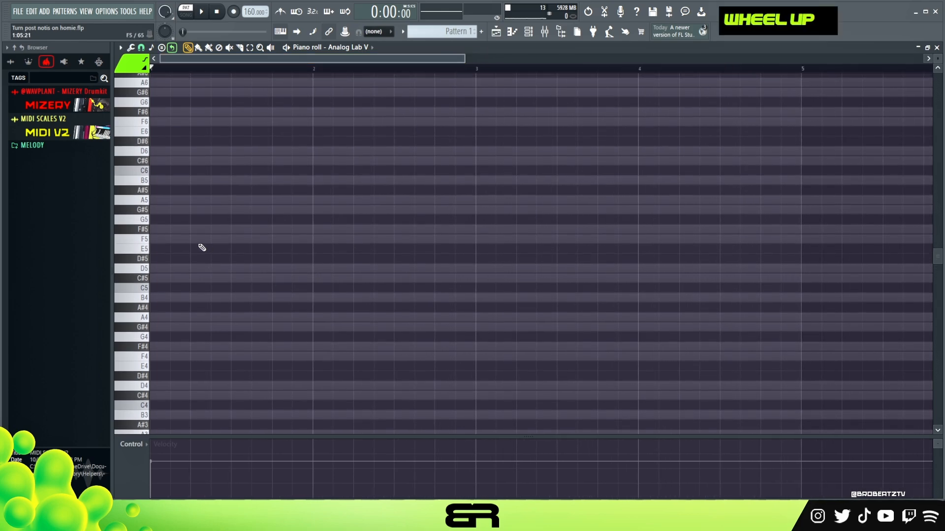
- Place a half-bar F#5 note at the start of bar 1 and raise a copy of it seven semitones to C#6
left_click(165, 230)
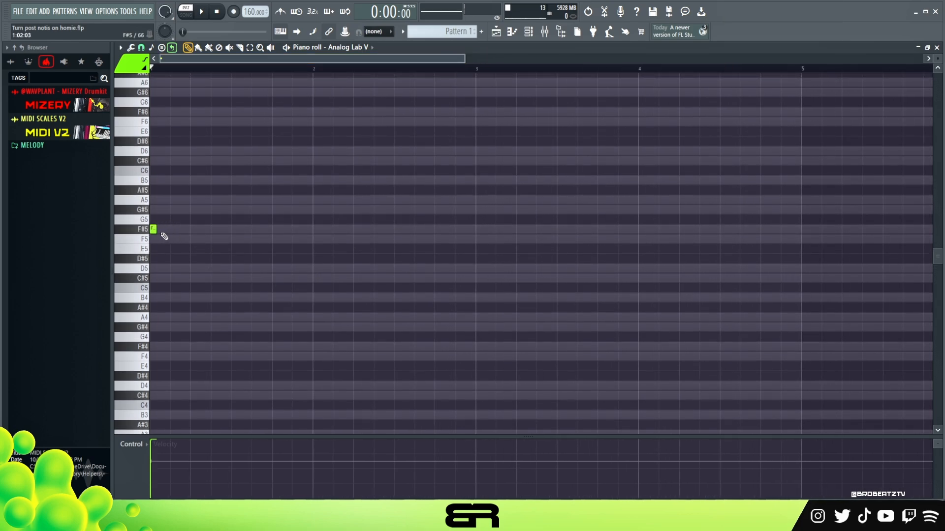
mouse_move(155, 231)
left_mouse_down()
mouse_move(227, 241)
mouse_move(207, 250)
mouse_move(208, 230)
mouse_move(219, 230)
mouse_move(151, 233)
left_mouse_up()
key("shift+Up")
key("shift+Up")
key("shift+Up")
key("shift+Up")
key("shift+Up")
key("shift+Up")
key("shift+Up")
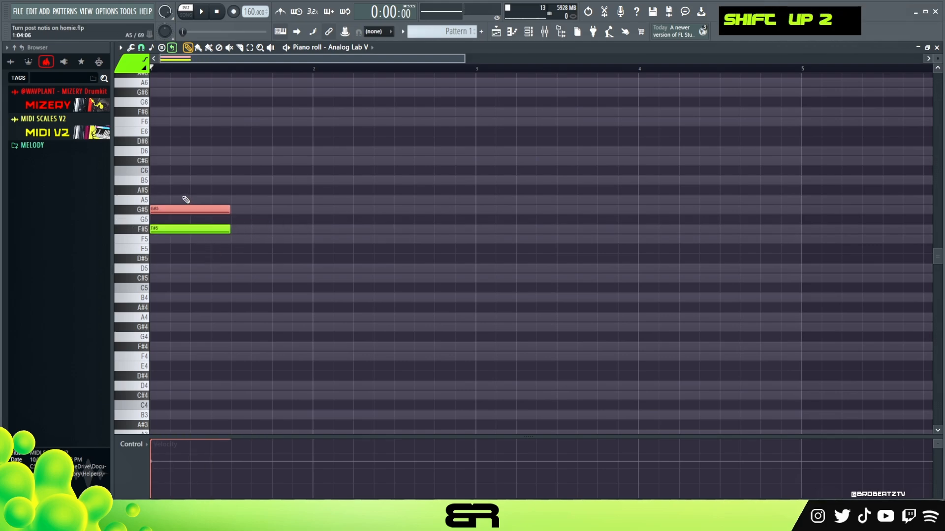
right_click(204, 191)
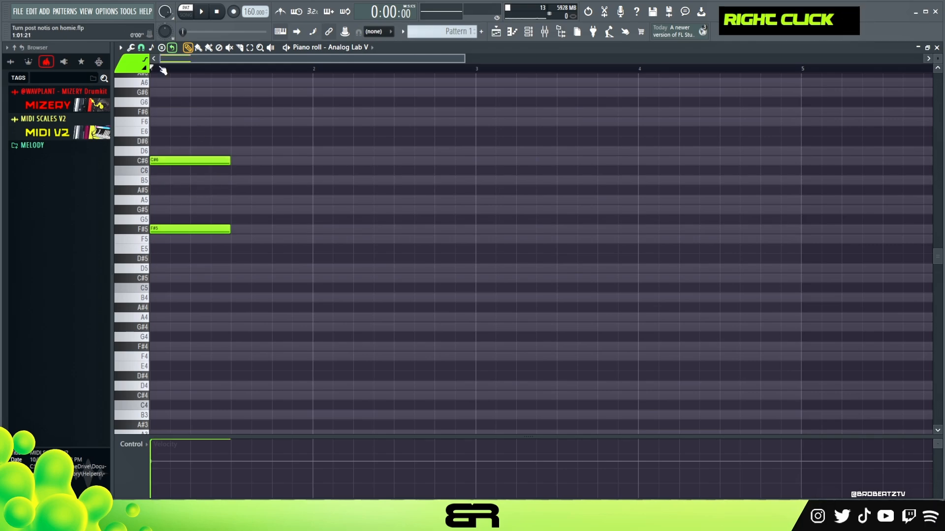
left_click(161, 47)
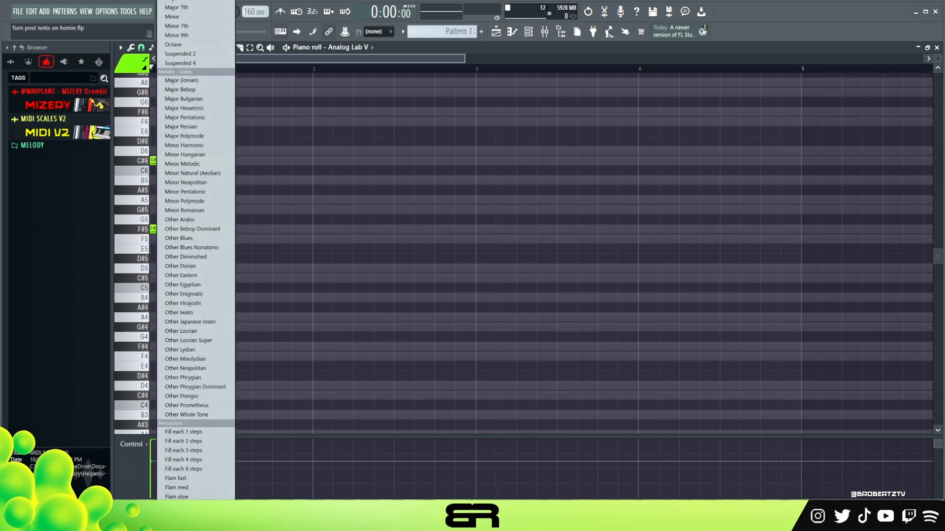
double_click(221, 239)
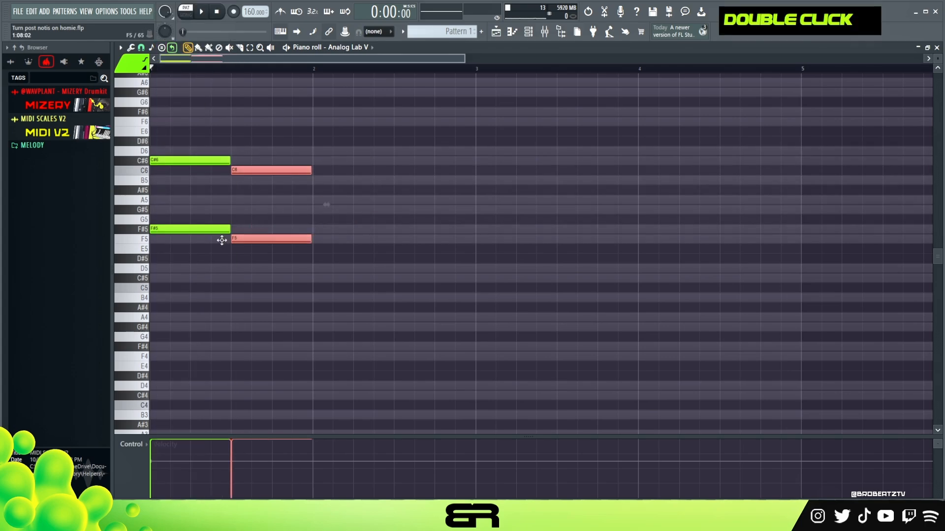
mouse_move(222, 239)
left_mouse_down()
mouse_move(236, 217)
mouse_move(230, 227)
left_mouse_up()
right_click(260, 219)
right_click(269, 151)
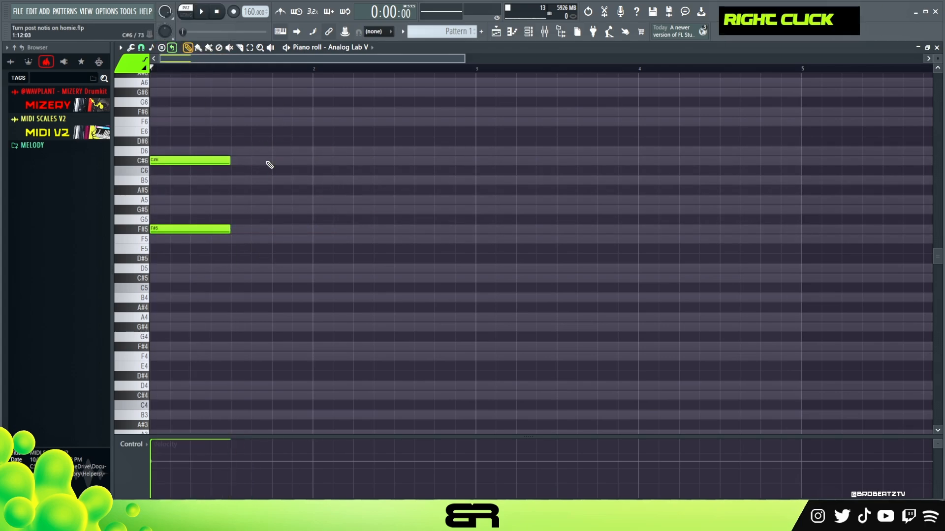
- Duplicate the F#5 note one octave down to F#4 at the start of bar 1 and play the chord
key("ctrl")
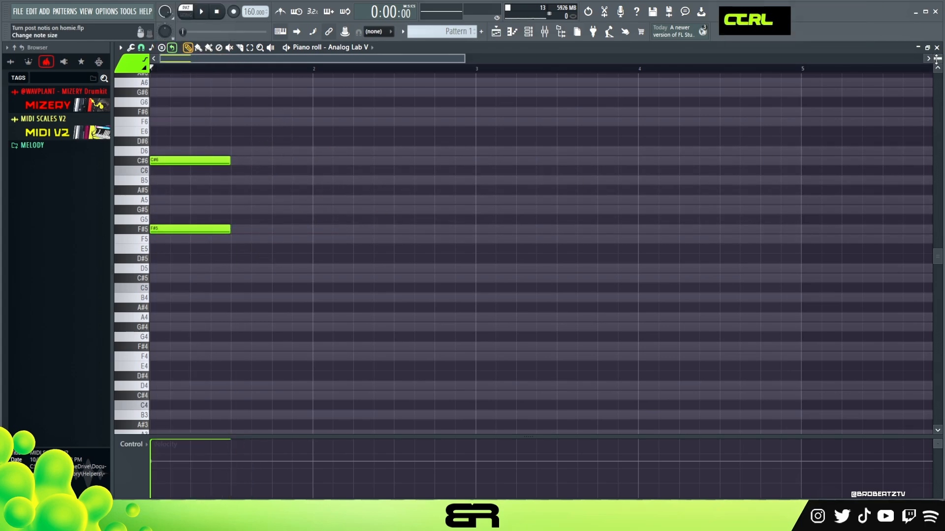
scroll(513, 225, "up", 1)
key("space")
key("space")
left_click(194, 236, "ctrl")
left_click_drag(194, 237, 201, 257)
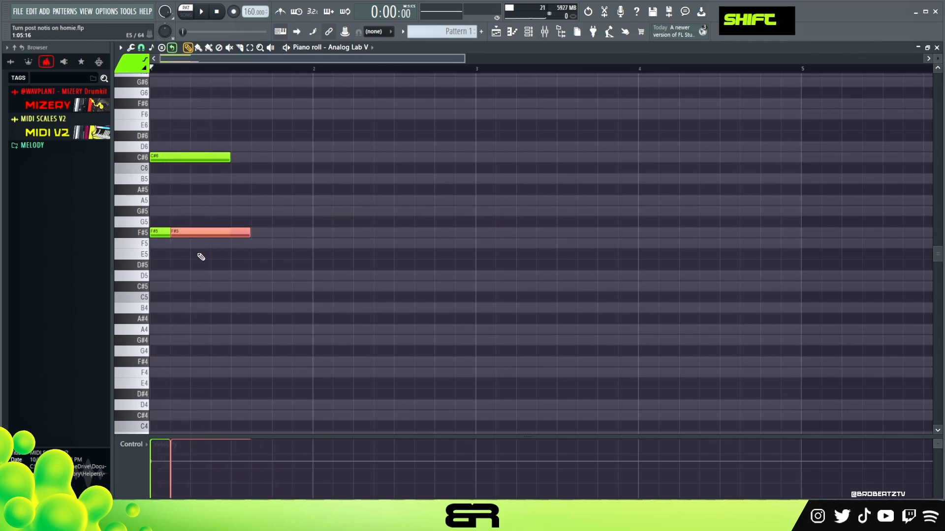
key("ctrl+Down")
left_click_drag(206, 360, 185, 360)
key("space")
key("space")
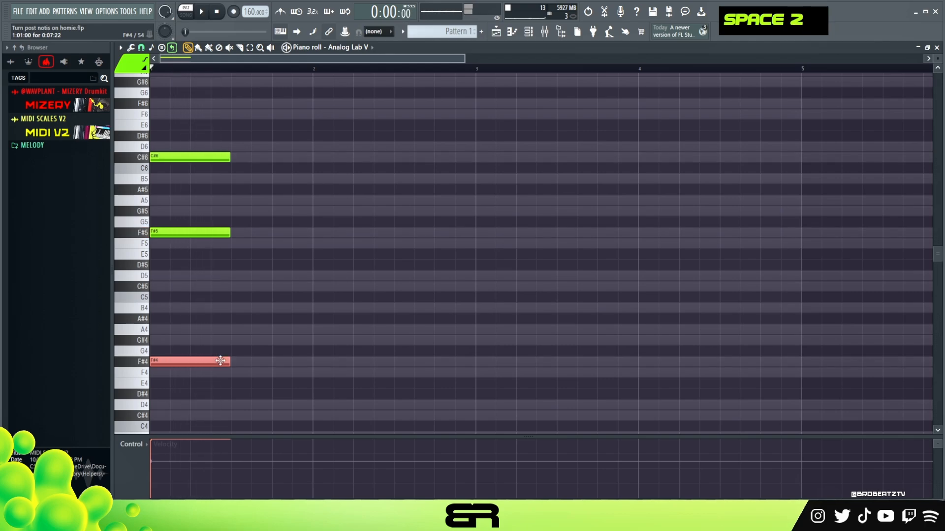
- Duplicate the F#4 note one octave down to F#3 and play the four-note chord
left_click(194, 363, "shift")
key("ctrl+Down")
key("space")
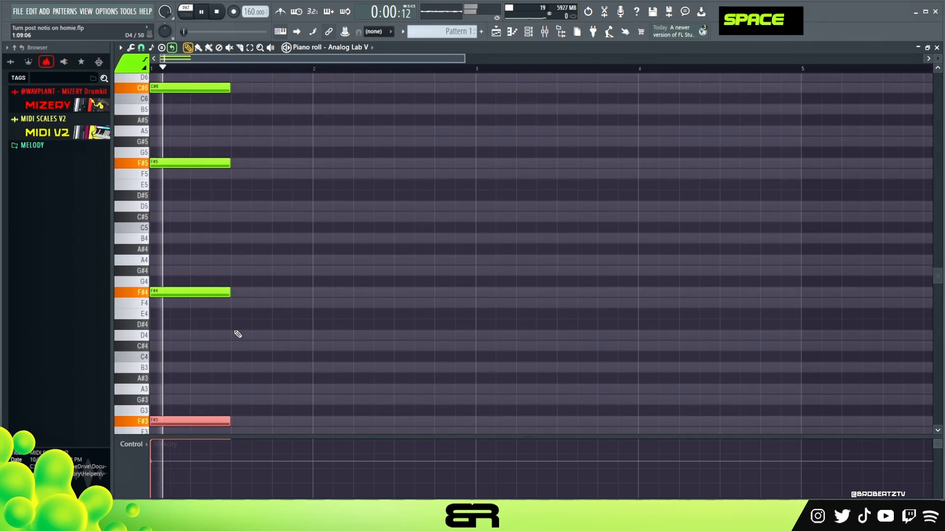
key("space")
- Lengthen the F#3 bass note to two full bars
scroll(241, 379, "down", 1)
left_click_drag(253, 391, 476, 391)
right_click(295, 312)
scroll(274, 297, "up", 1)
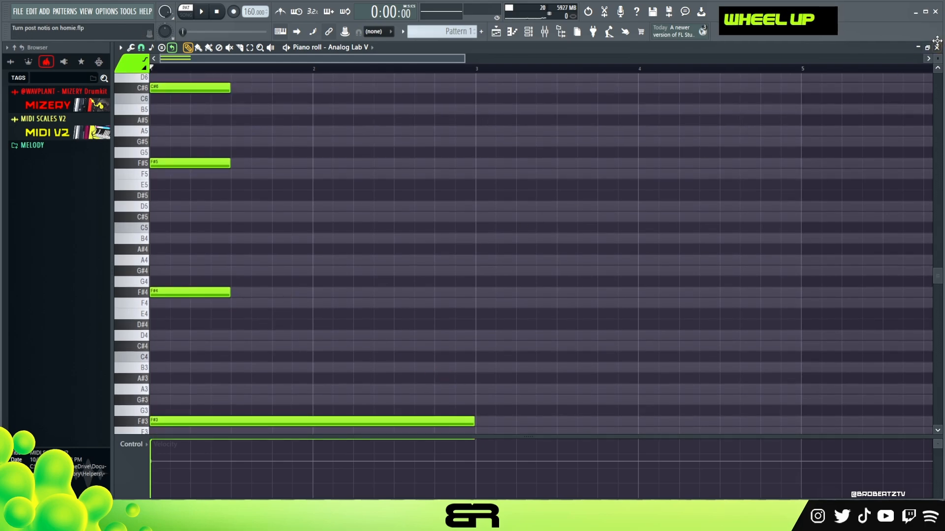
- Copy the F#5 note to beat 3 of bar 1 as F5, and duplicate that note up to G#5
scroll(936, 55, "down", 1)
left_click_drag(224, 438, 224, 456)
right_click(294, 238)
key("ctrl")
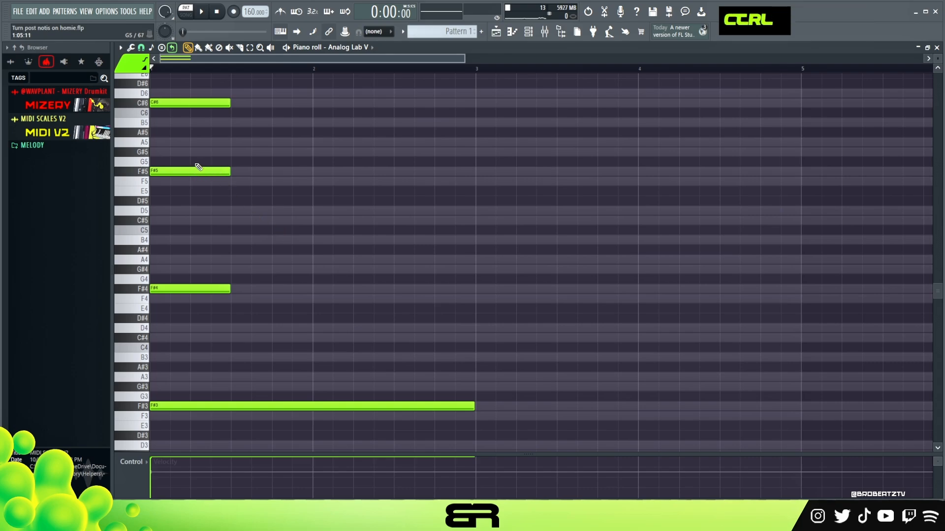
left_click(197, 170, "ctrl")
left_click_drag(172, 171, 247, 181)
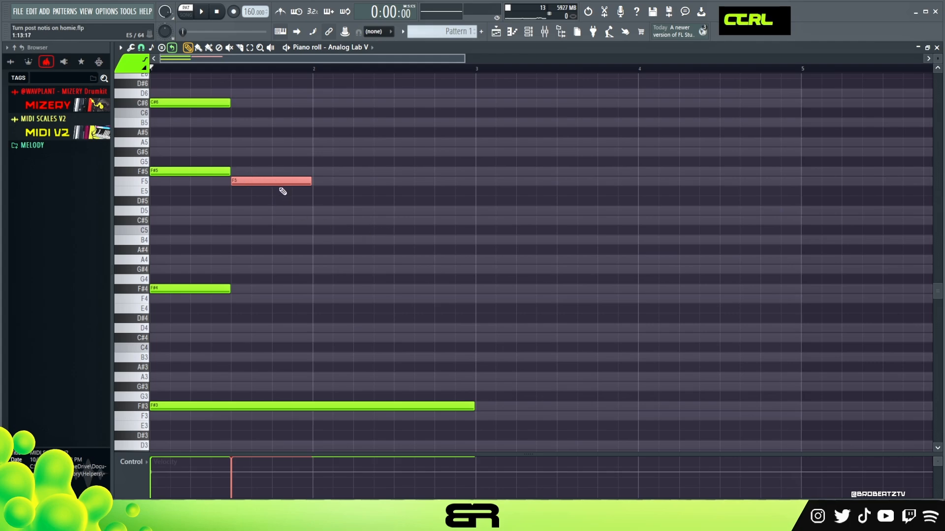
left_click_drag(246, 182, 253, 151)
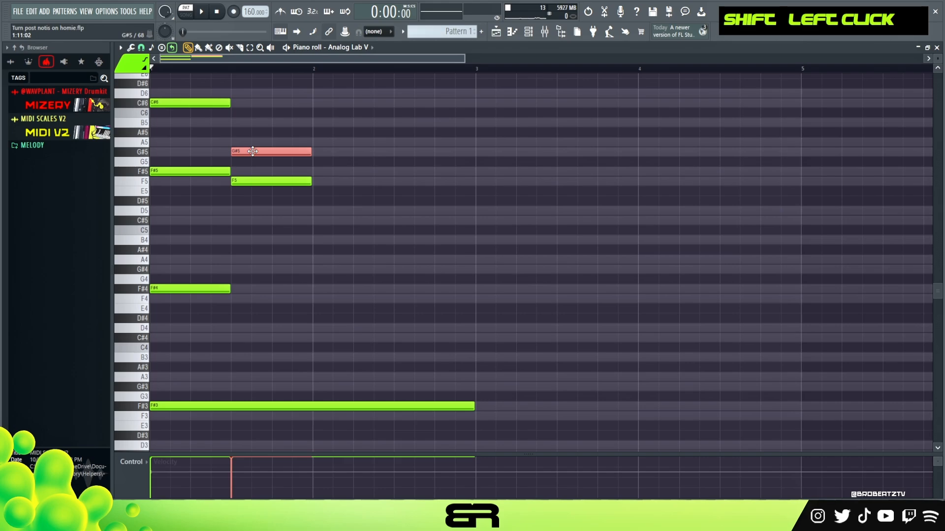
- Copy the F5 note down to C#5 at beat 3 and to A4 at beat 4 of bar 1, and play the pattern
left_click(251, 182, "ctrl")
left_click_drag(250, 183, 297, 257)
right_click(358, 213)
key("space")
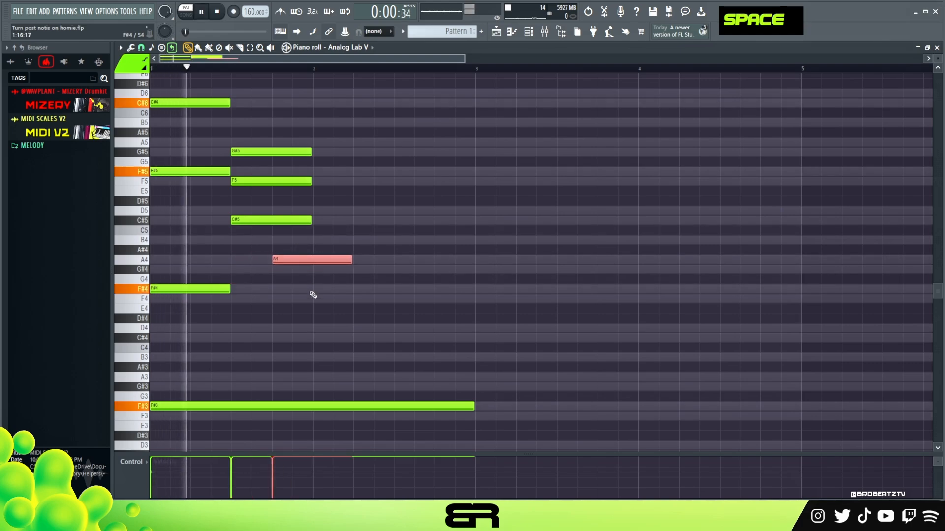
right_click(315, 292)
key("space")
key("space")
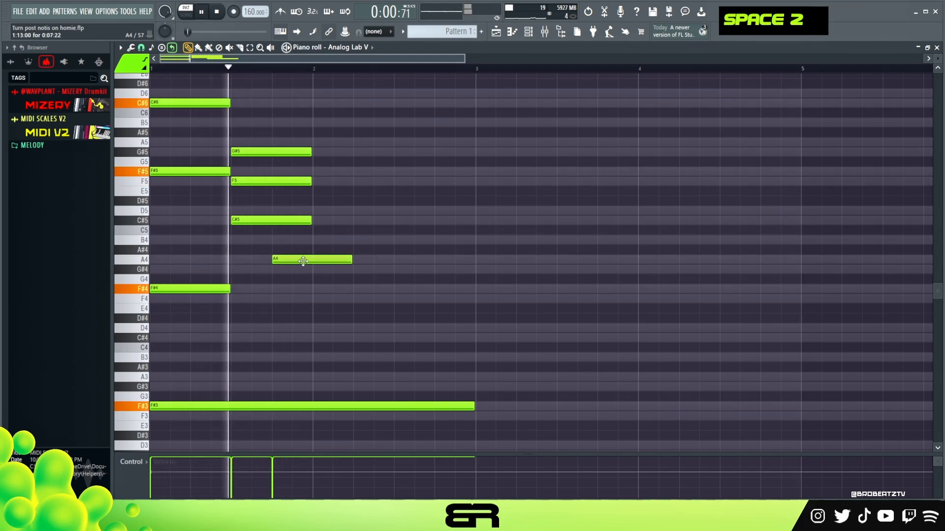
key("space")
key("space")
right_click(301, 287)
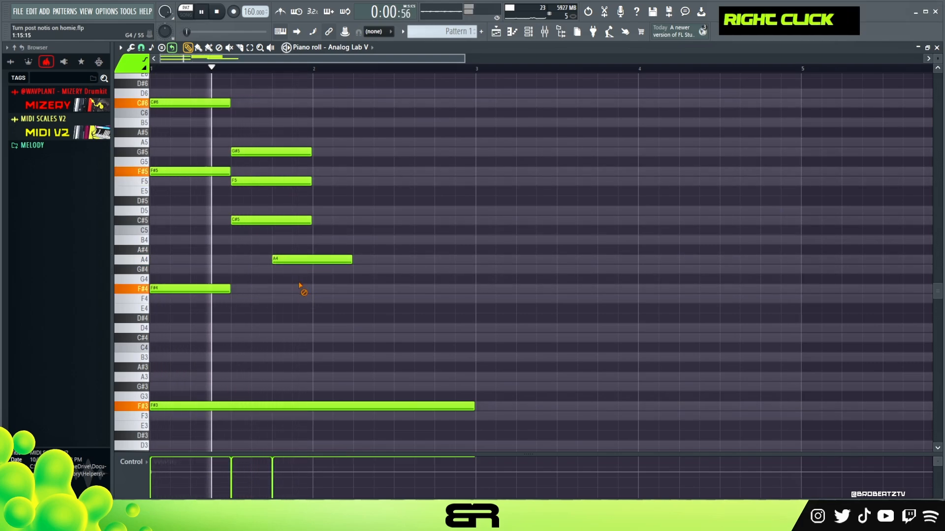
- Add a half-bar G#4 note at the start of bar 2 and shorten the A4 note to end where it begins
left_click(325, 270)
key("space")
left_click_drag(352, 259, 315, 261)
key("space")
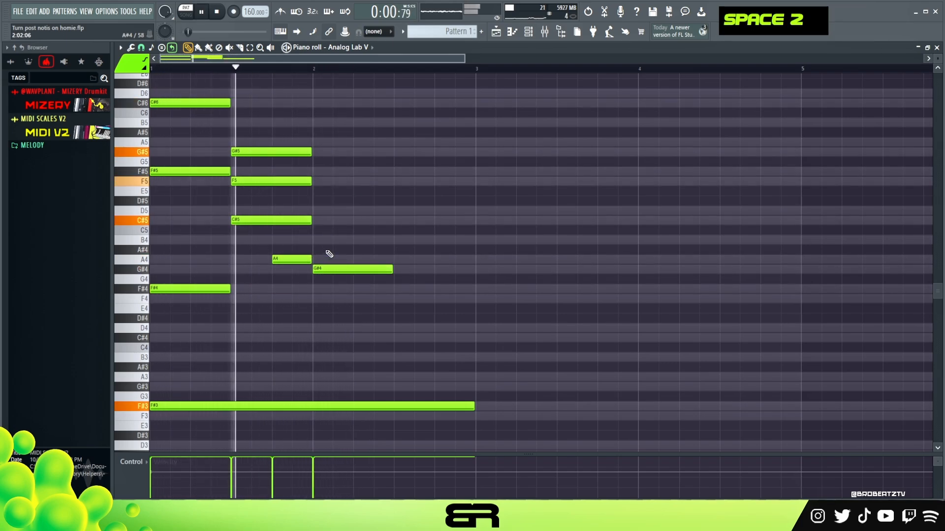
key("space")
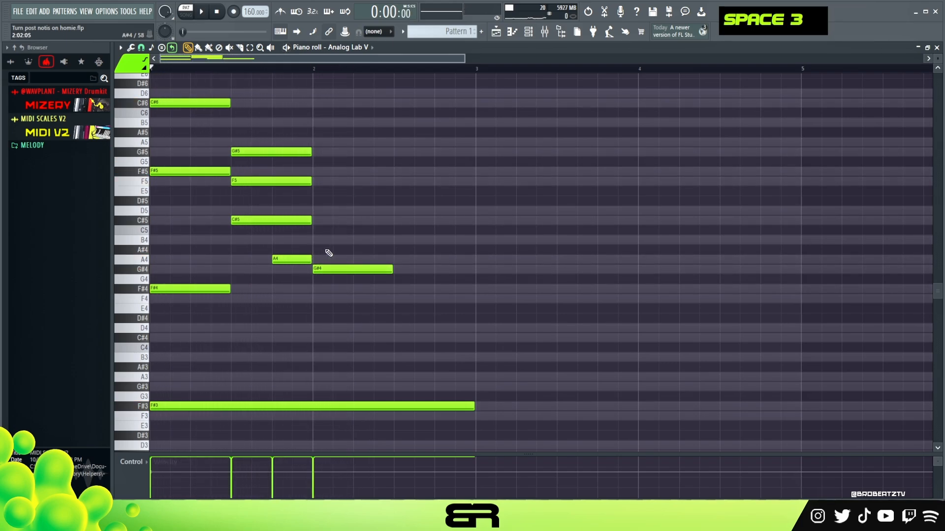
- Copy the opening C#6 and F#5 notes to bar 2, and start the C#6 copy right after a very short added B5 note
right_click(287, 199)
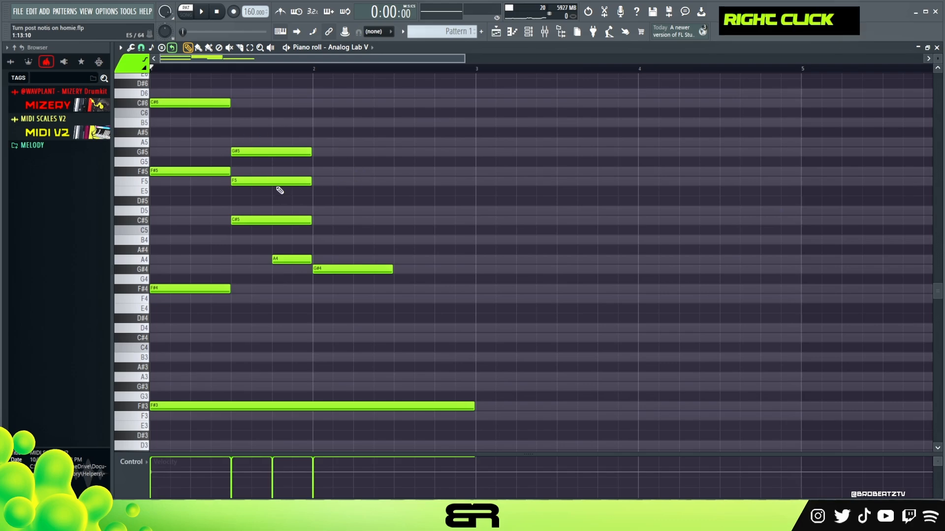
left_click_drag(200, 99, 359, 171)
right_click(365, 203)
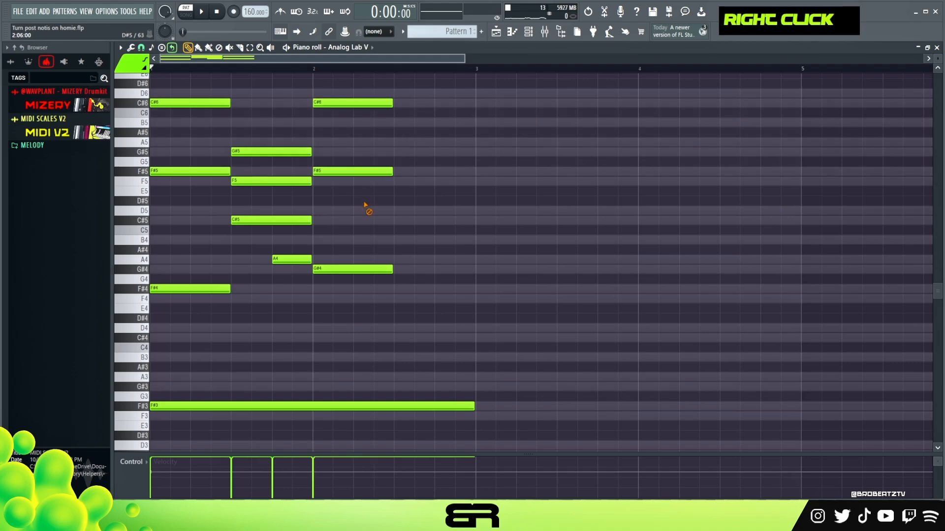
left_click(334, 125)
left_click_drag(412, 123, 339, 106)
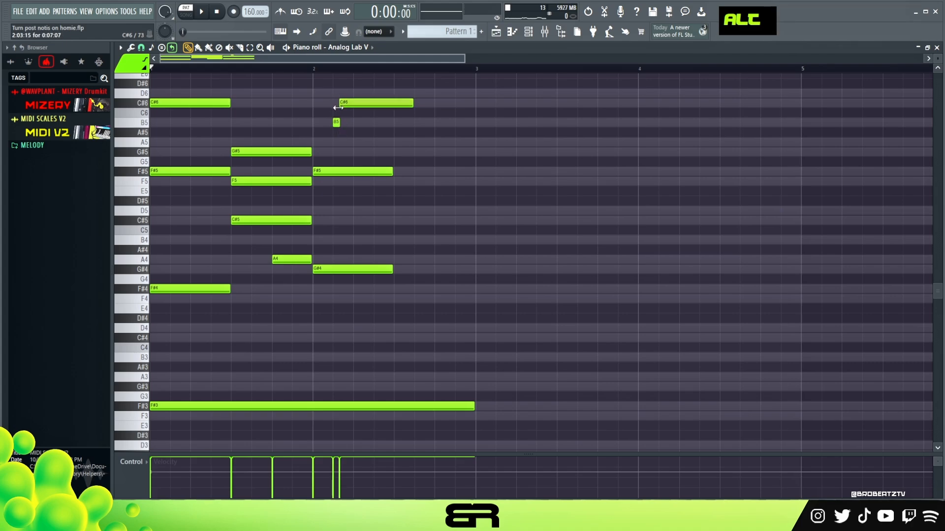
- Move bar 2's F#5 note to beat 3 and add half-beat G#5 and A5 notes leading into it
mouse_move(334, 173)
left_mouse_down()
mouse_move(377, 174)
mouse_move(378, 163)
mouse_move(428, 169)
mouse_move(365, 161)
mouse_move(373, 159)
left_mouse_up()
left_click(362, 152)
left_click(378, 142)
right_click(416, 163)
key("space")
key("space")
key("space")
left_click_drag(452, 141, 394, 143)
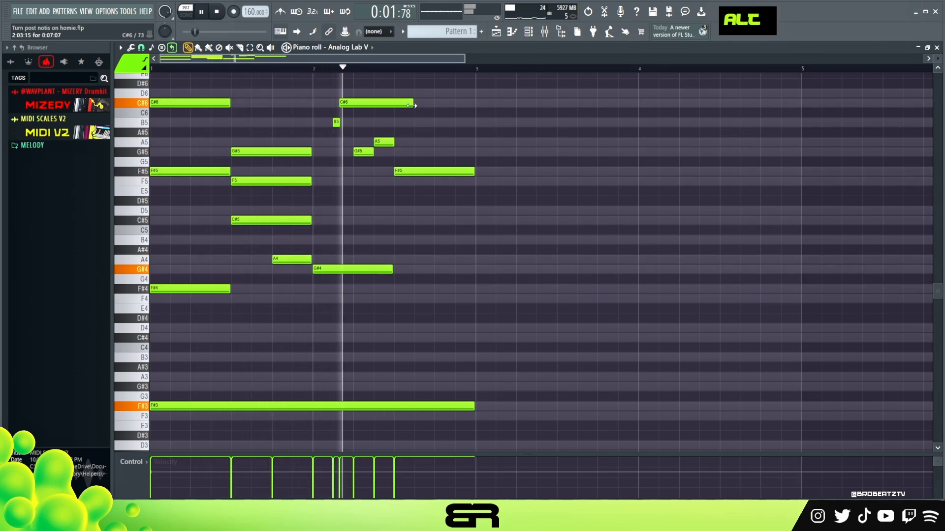
- Shorten bar 2's C#6 note to end at beat 3 and play the pattern
left_click_drag(412, 104, 393, 105)
key("space")
key("space")
key("space")
- Copy bar 1's F5 and C#5 notes to beat 3 of bar 2 and play the pattern
left_click_drag(285, 169, 436, 223)
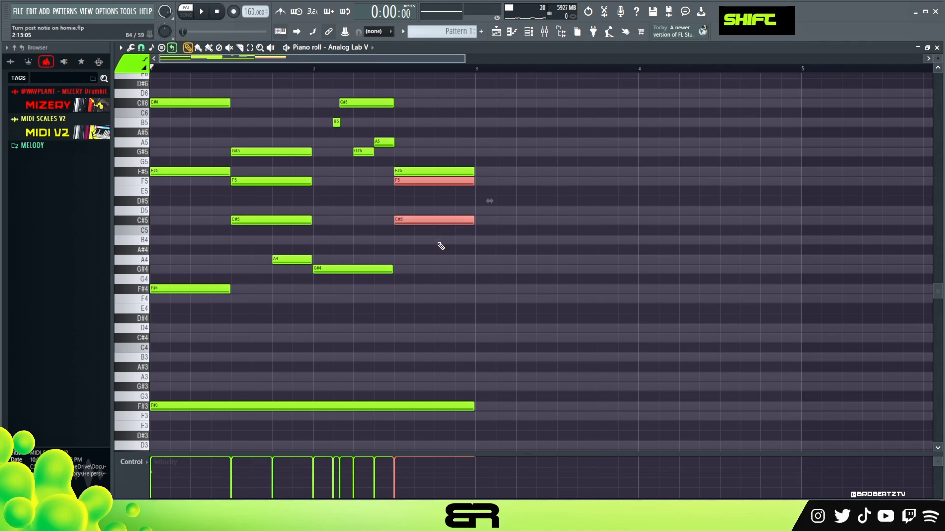
right_click(456, 250)
key("space")
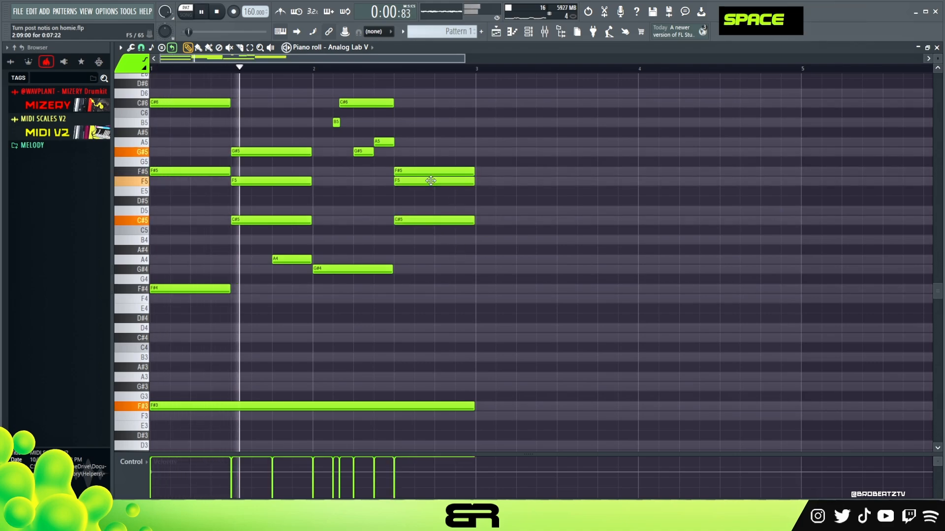
- Replace the F#5 note at beat 3 of bar 2 with a two-beat G#5 note and play the pattern
key("space")
key("space")
key("space")
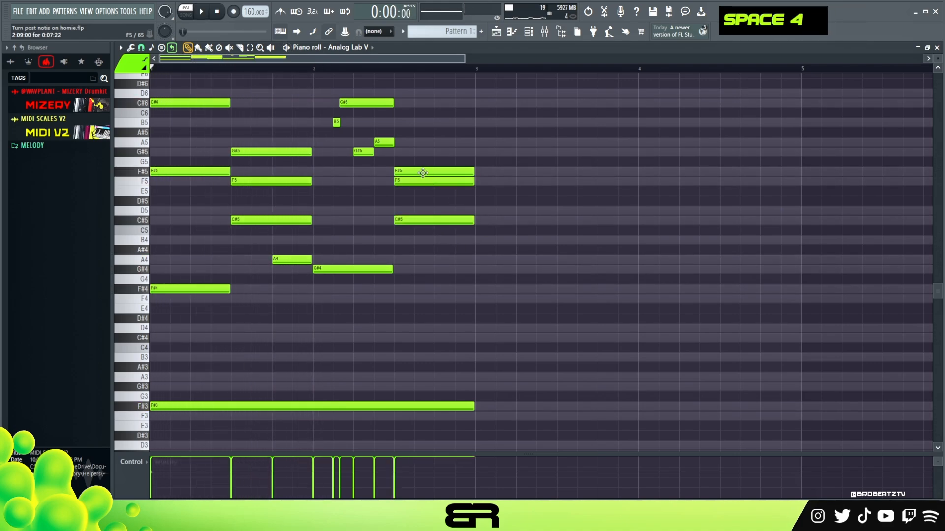
right_click(425, 171)
left_click(399, 151)
key("space")
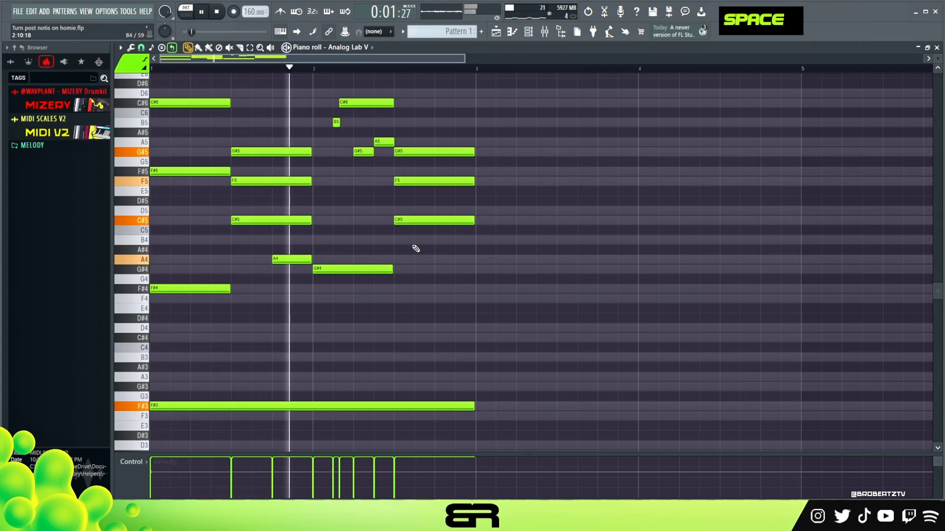
- Copy bar 1's A4 note to beat 4 of bar 2 and play the pattern
key("space")
key("space")
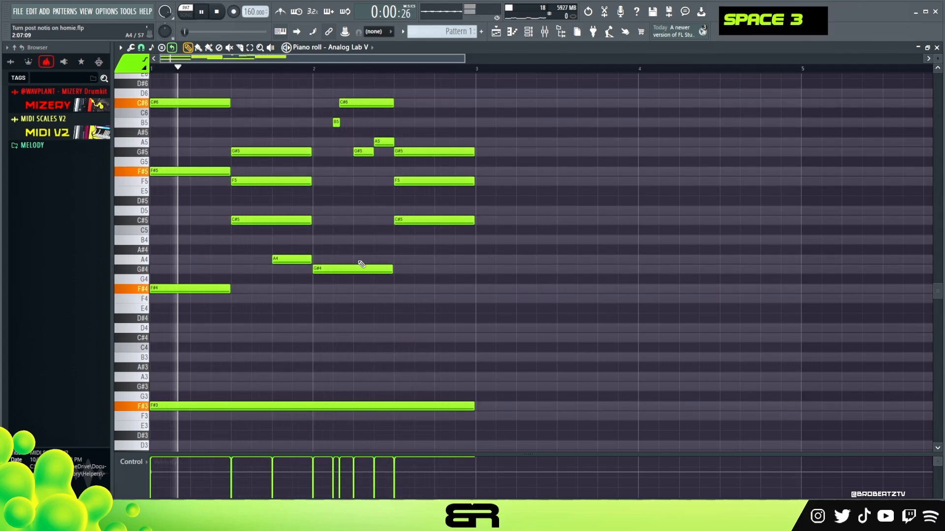
left_click(291, 257, "ctrl")
left_click_drag(291, 256, 453, 254)
key("space")
right_click(450, 252)
key("space")
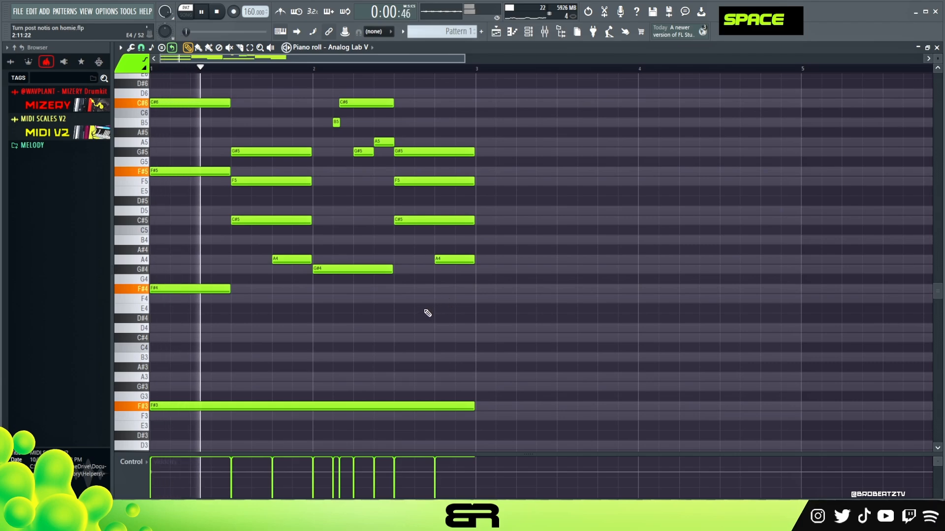
key("space")
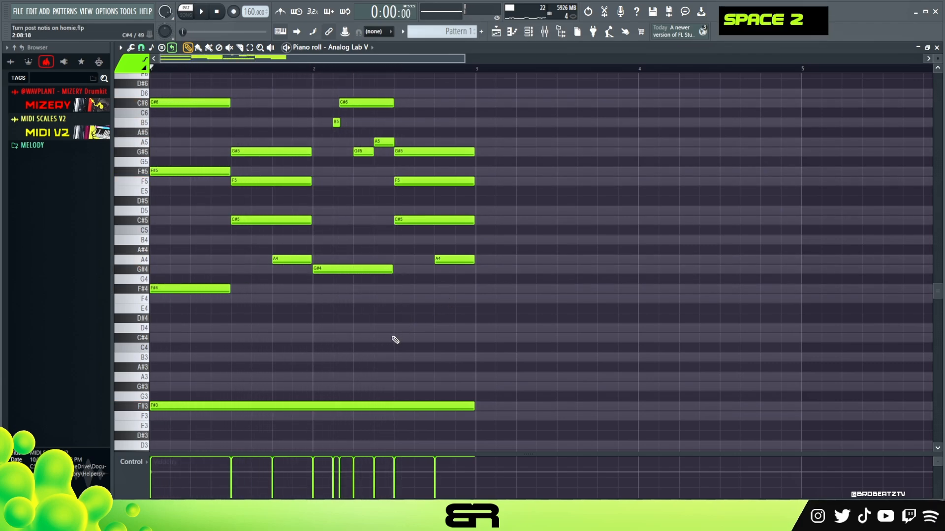
key("space")
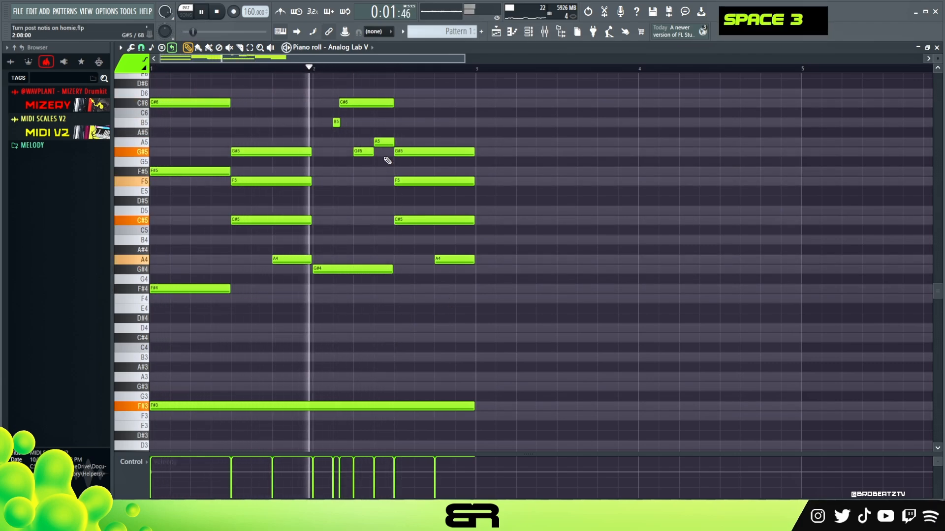
key("space")
key("space")
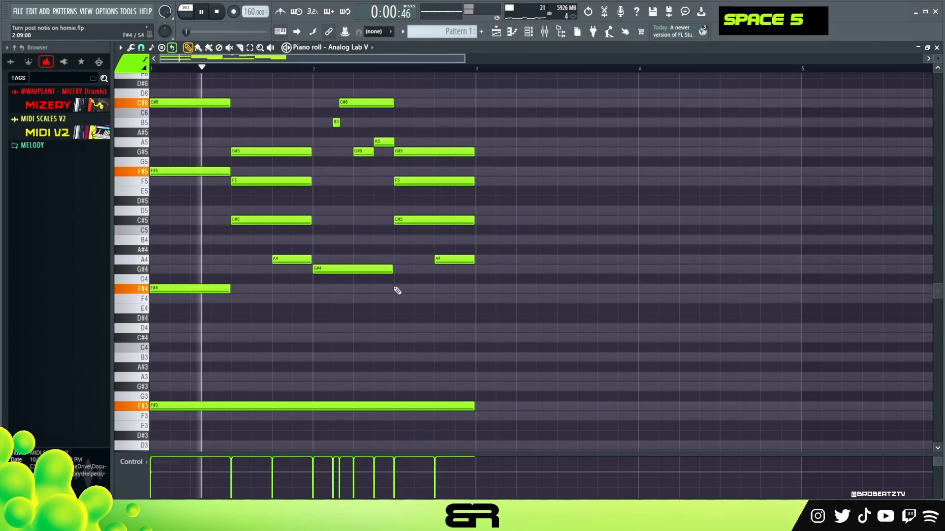
key("space")
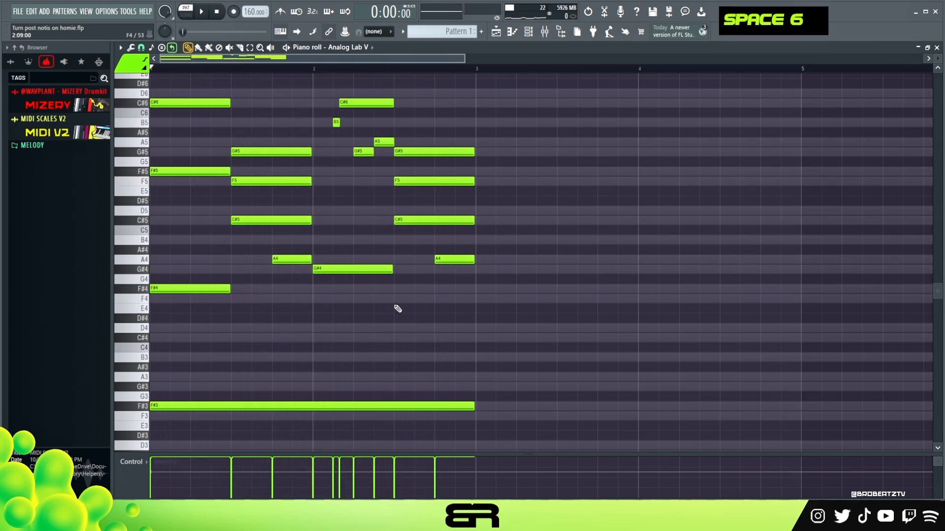
- Add a C#4 note from beat 3 of bar 2 to just before the bar's end, and play the pattern
double_click(395, 330)
key("space")
left_click_drag(394, 339, 470, 346)
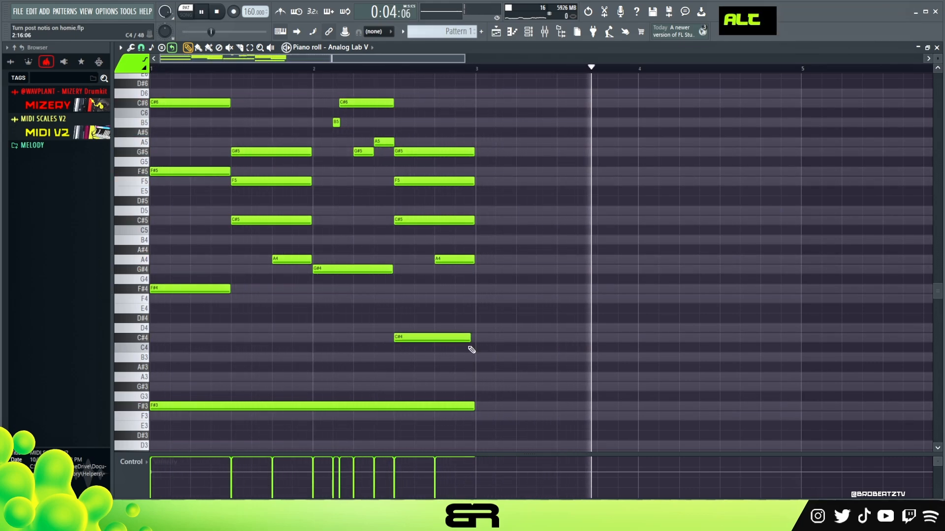
key("space")
key("space")
right_click(407, 369)
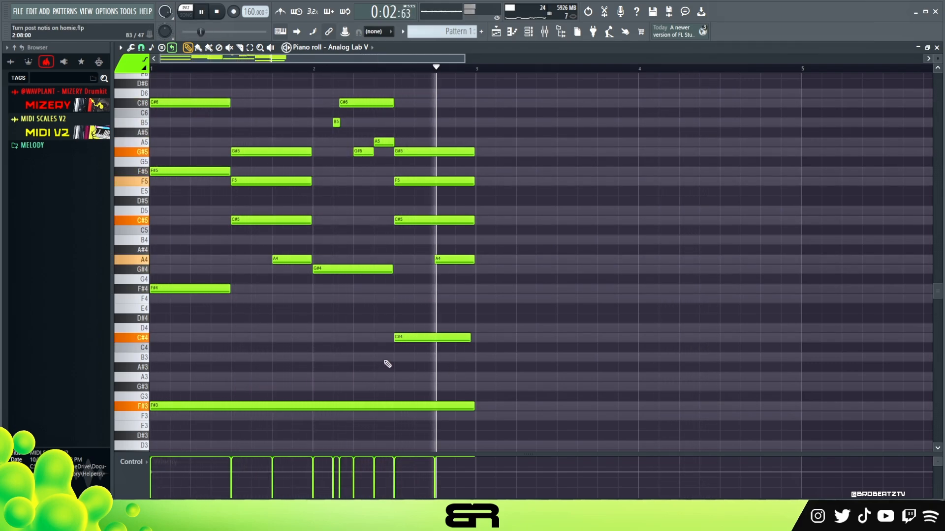
key("space")
key("space")
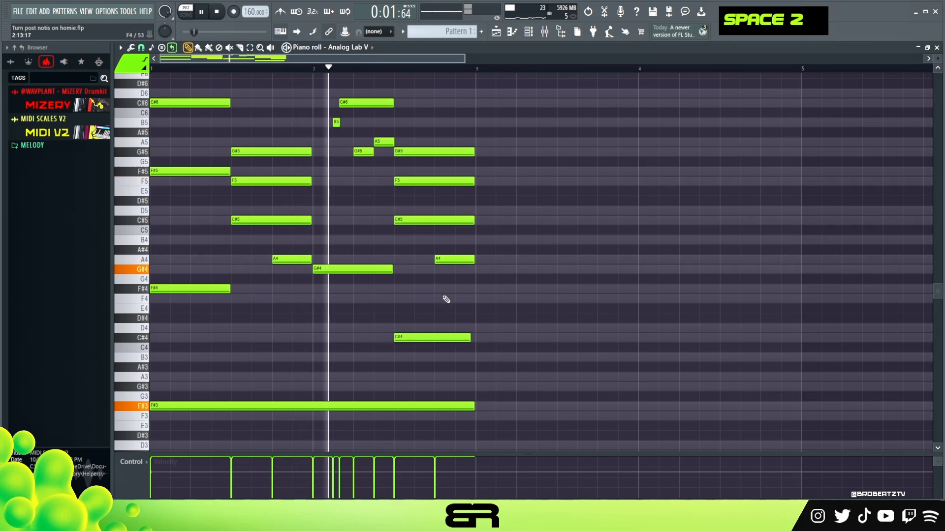
key("space")
- Lengthen bar 2's G#4 note to end at beat 4 and play the pattern
left_click_drag(392, 269, 435, 280)
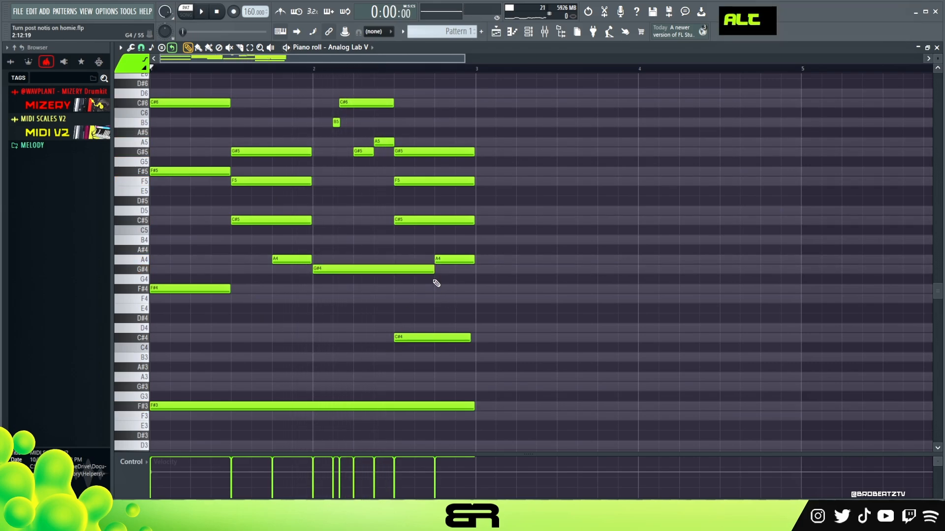
key("space")
scroll(449, 317, "up", 1)
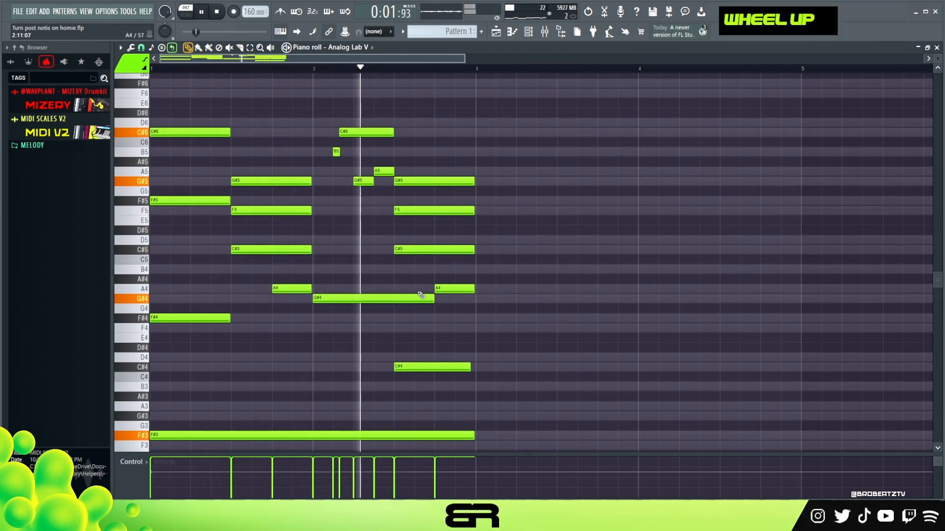
scroll(433, 315, "down", 1)
key("space")
right_click(489, 294)
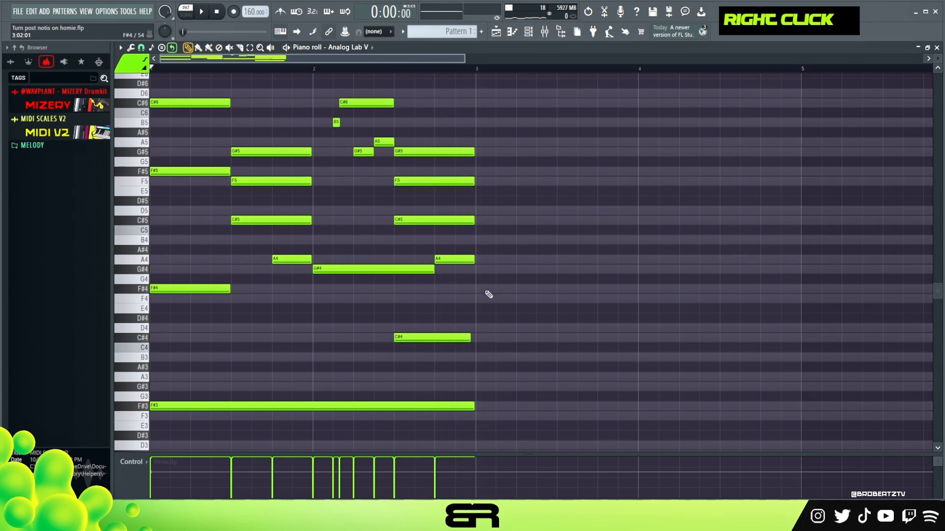
- Duplicate all notes of bars 1 and 2 into bars 3 and 4, and clear the selection
key("ctrl+a")
left_click_drag(207, 102, 515, 111, "shift")
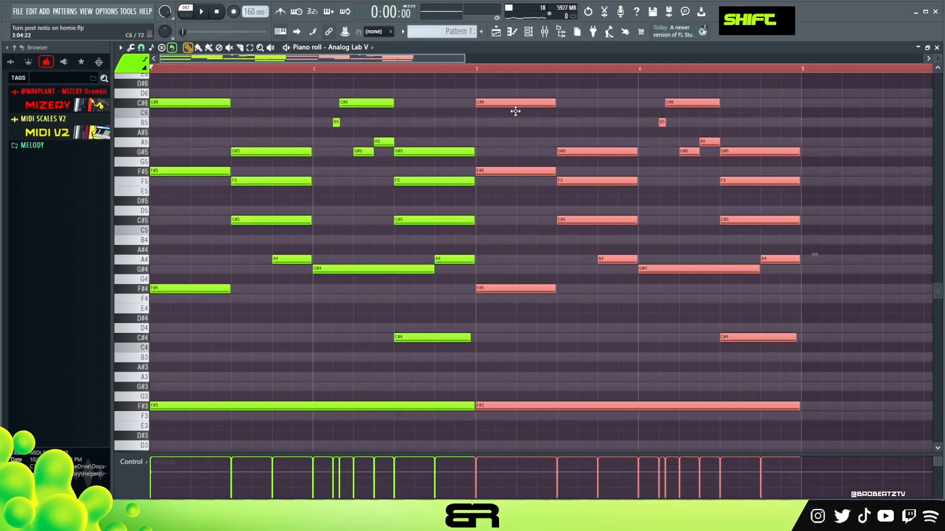
right_click(779, 123)
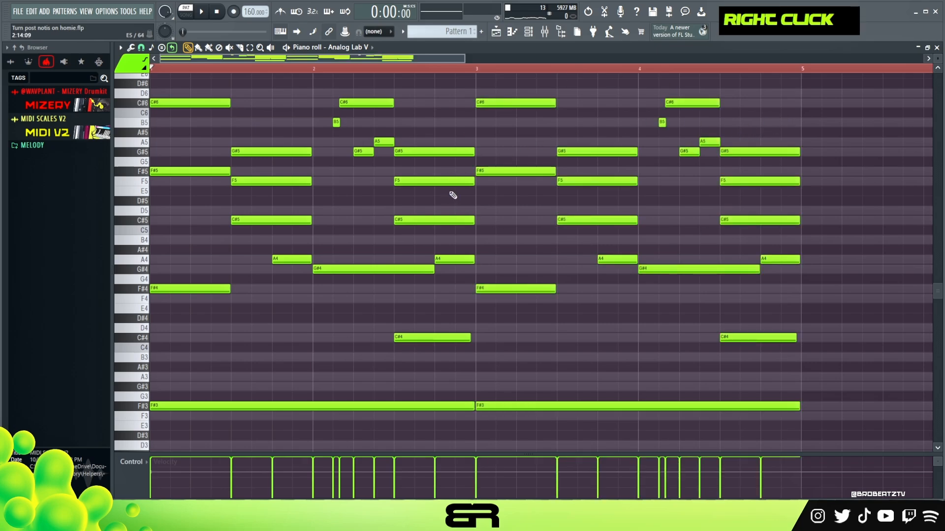
- Open the Analog Lab V #2 instrument from the channel rack to view its Hollow Pad preset, and close both windows
left_click(529, 32)
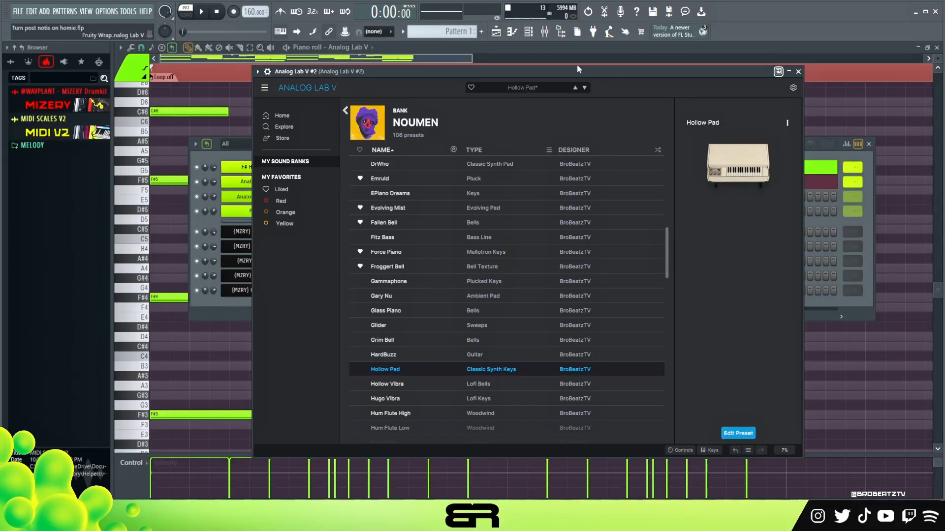
left_click_drag(589, 68, 584, 65)
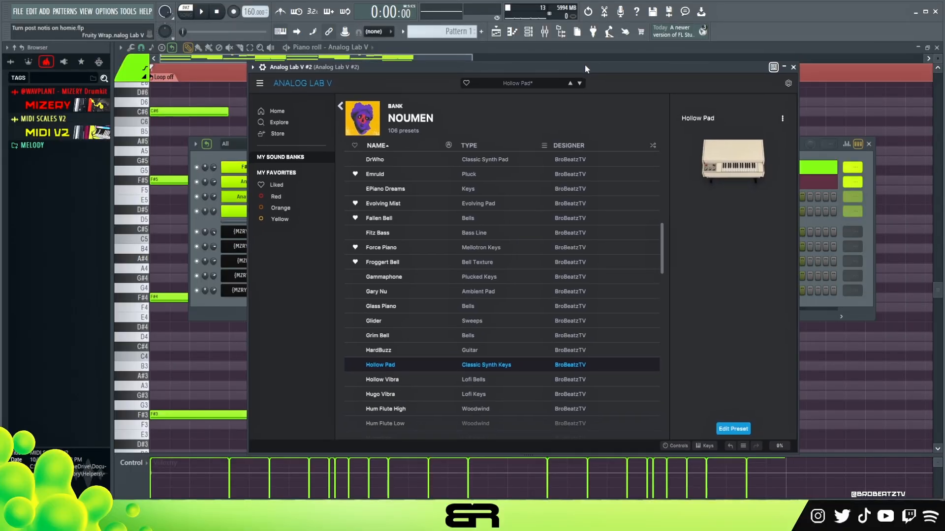
left_click_drag(586, 69, 608, 69)
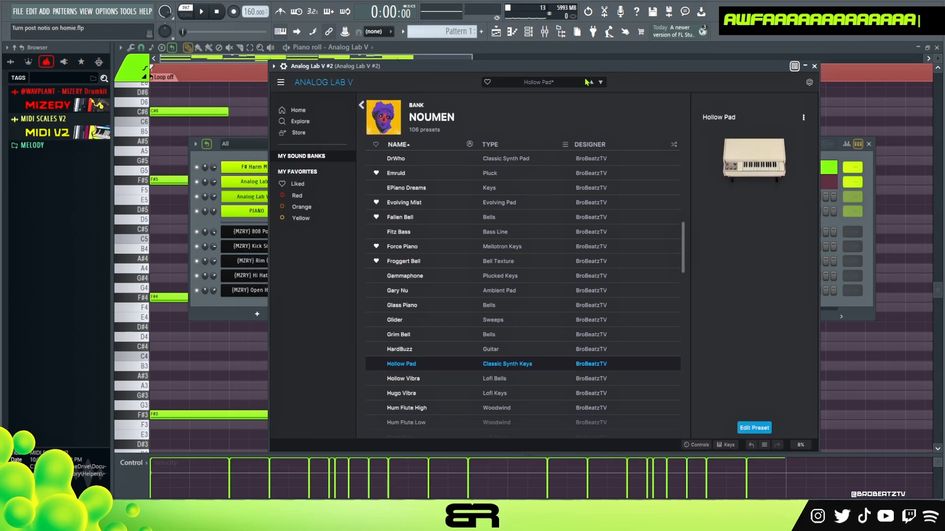
mouse_move(602, 68)
left_mouse_down()
mouse_move(585, 69)
mouse_move(595, 68)
left_mouse_up()
left_click_drag(432, 71, 398, 72)
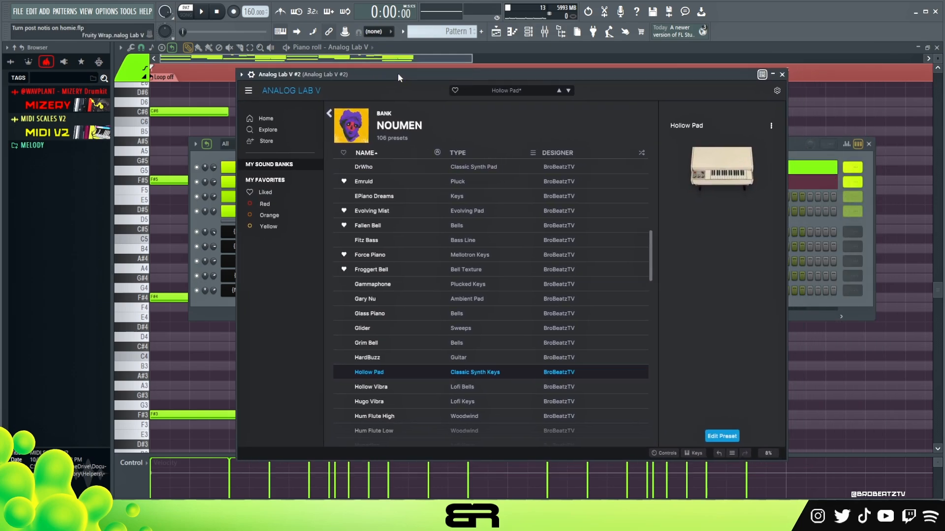
left_click(782, 74)
left_click_drag(343, 146, 420, 203)
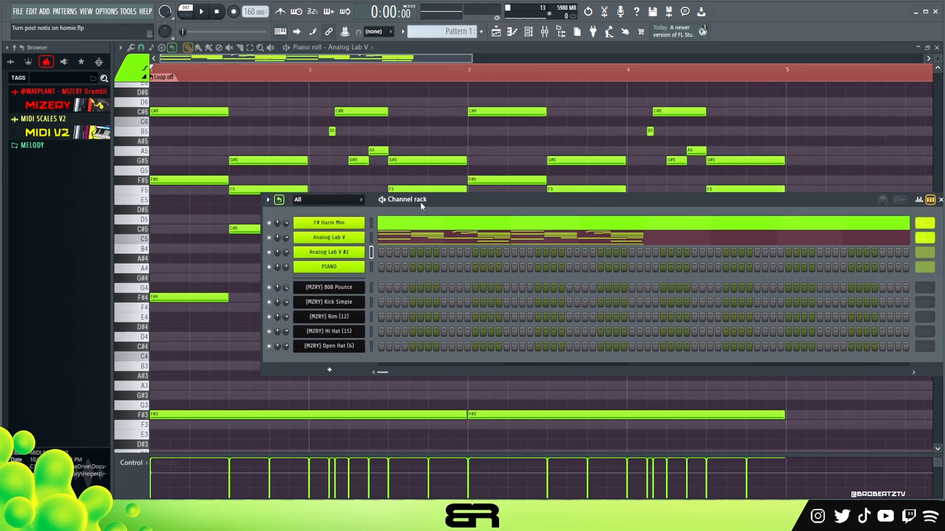
right_click(263, 154)
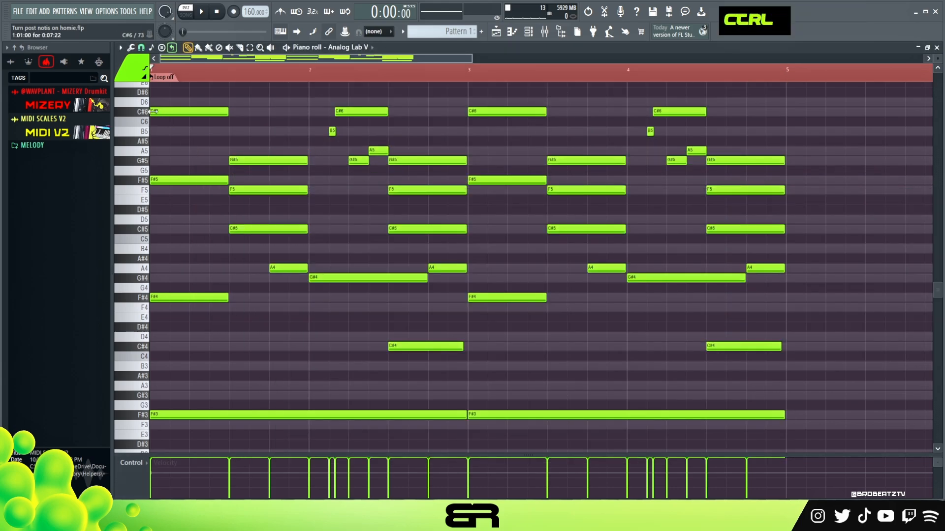
- Try adding B5, A5 and G#5 notes at the start of bar 1, and delete them
left_click_drag(155, 112, 296, 193)
left_click(163, 157)
left_click(162, 152)
left_click(163, 135)
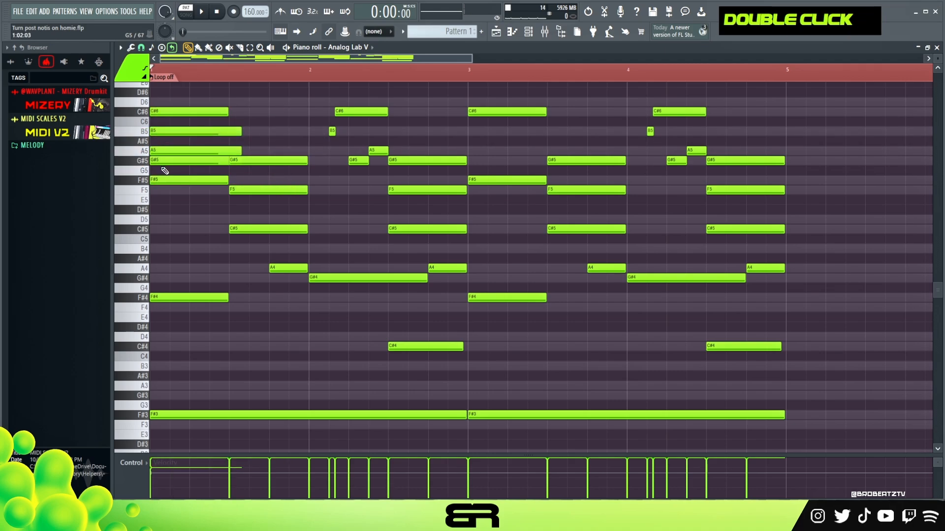
right_click(178, 131)
right_click(178, 151)
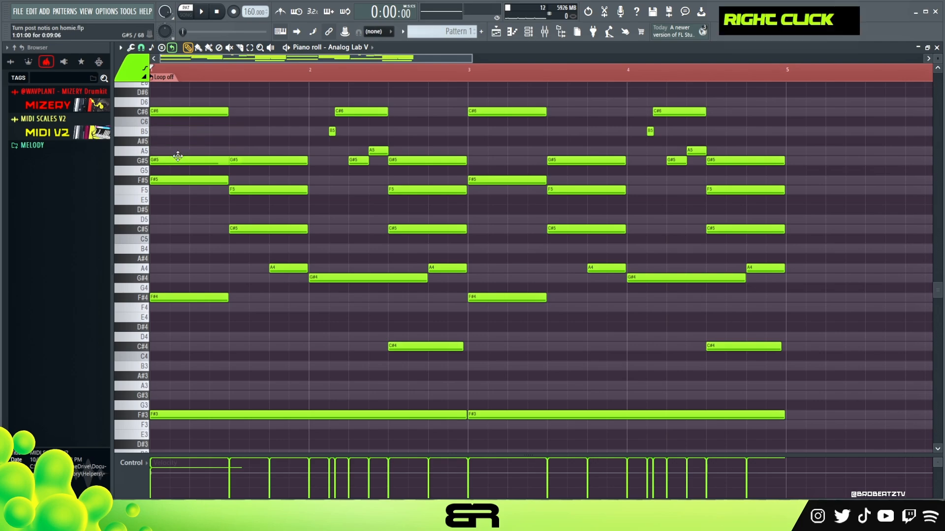
right_click(178, 157)
- Try adding adjacent A5 and G#5 notes at beat 2 of bar 1, and remove them
left_click(203, 152)
left_click(203, 160)
left_click_drag(180, 149, 203, 165)
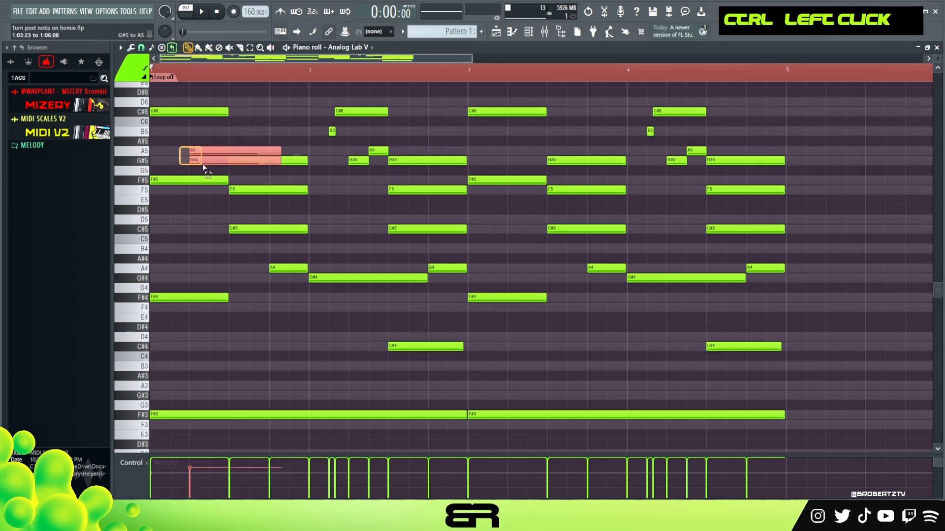
right_click(203, 162)
- Select the half-beat G#5 and A5 notes in bar 2 to examine them
left_click_drag(343, 138, 416, 174)
left_click_drag(376, 138, 401, 163)
right_click(386, 143)
left_click_drag(372, 142, 473, 172)
right_click(406, 151)
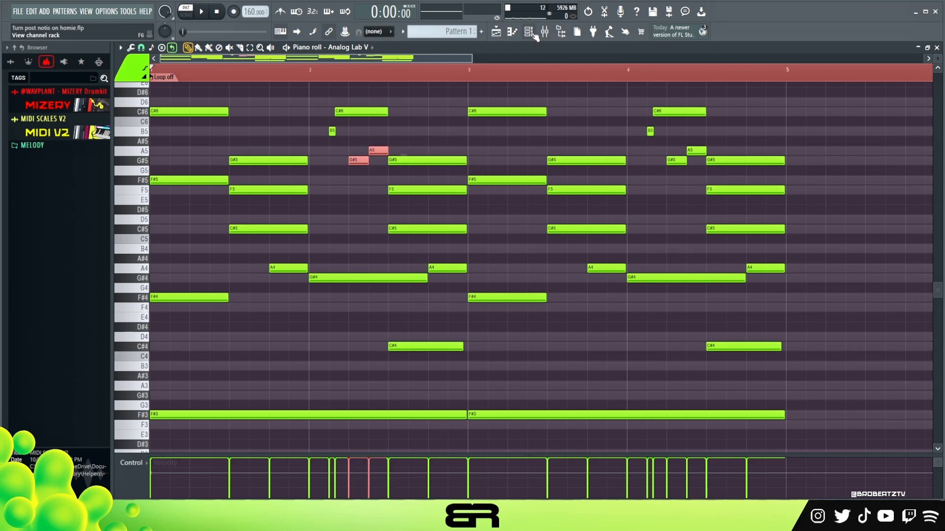
- Open the Analog Lab V #2 channel's piano roll and add an A5 note from beat 3 to the end of bar 1
left_click(531, 33)
right_click(360, 252)
left_click(383, 251)
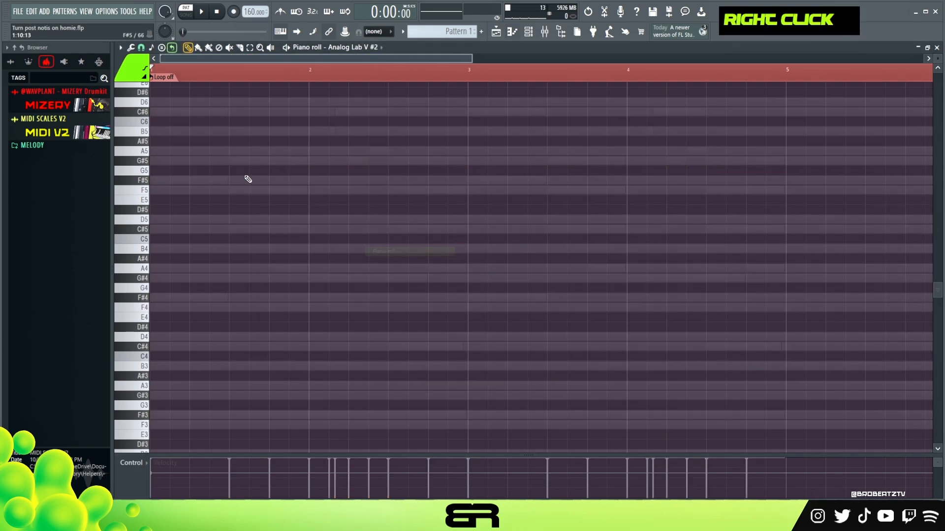
left_click(229, 151)
left_click_drag(321, 151, 310, 151)
key("space")
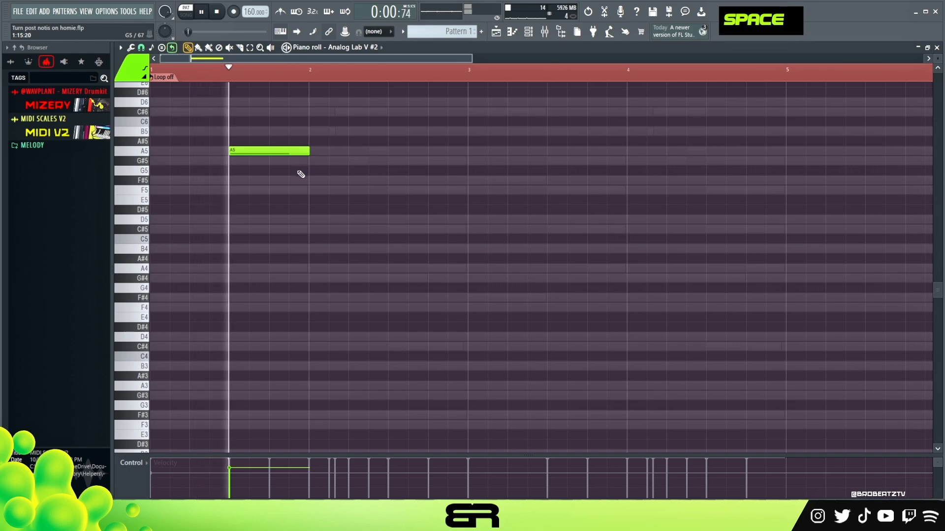
- Add a G#5 note about two beats long at the start of bar 2 and play the pattern
left_click(311, 161)
key("space")
key("space")
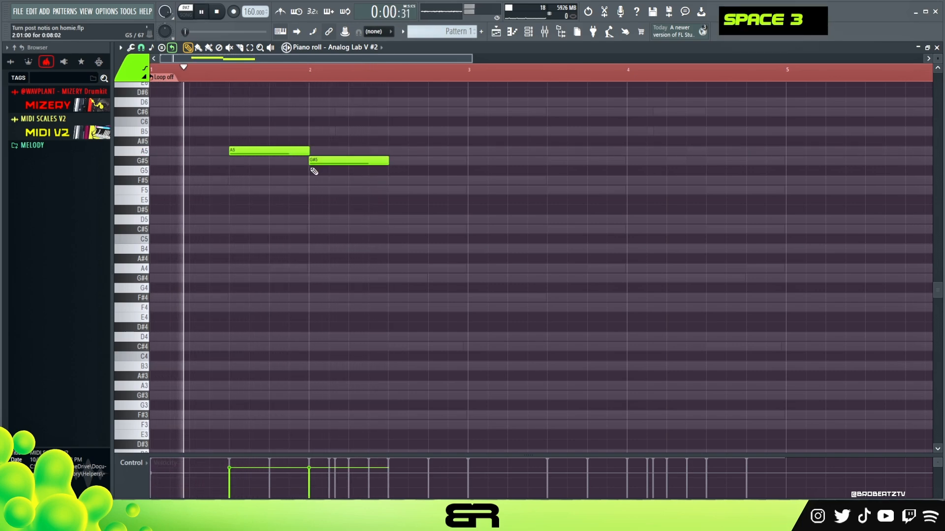
right_click(348, 197)
- Lengthen the G#5 note slightly past beat 3 of bar 2 and raise both notes' velocity slightly
left_click_drag(389, 161, 396, 161)
key("ctrl+a")
scroll(410, 190, "up", 1)
right_click(410, 215)
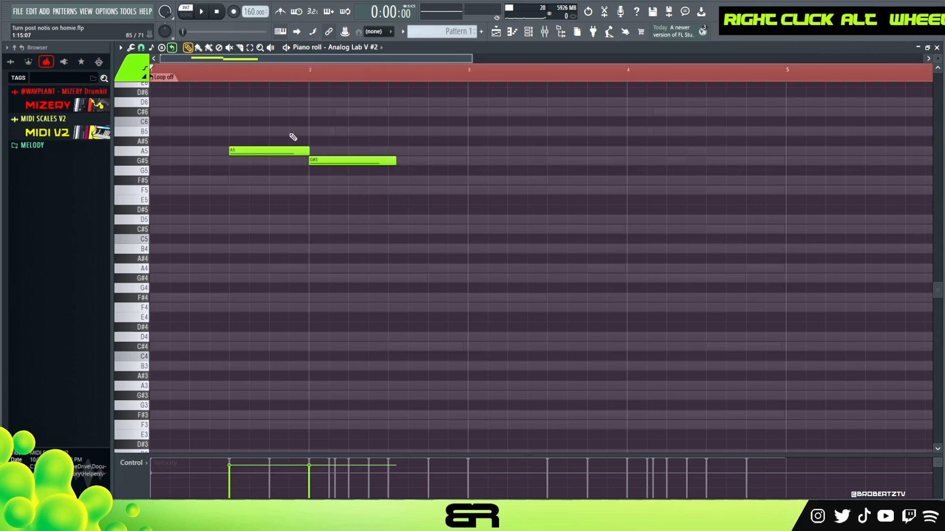
key("space")
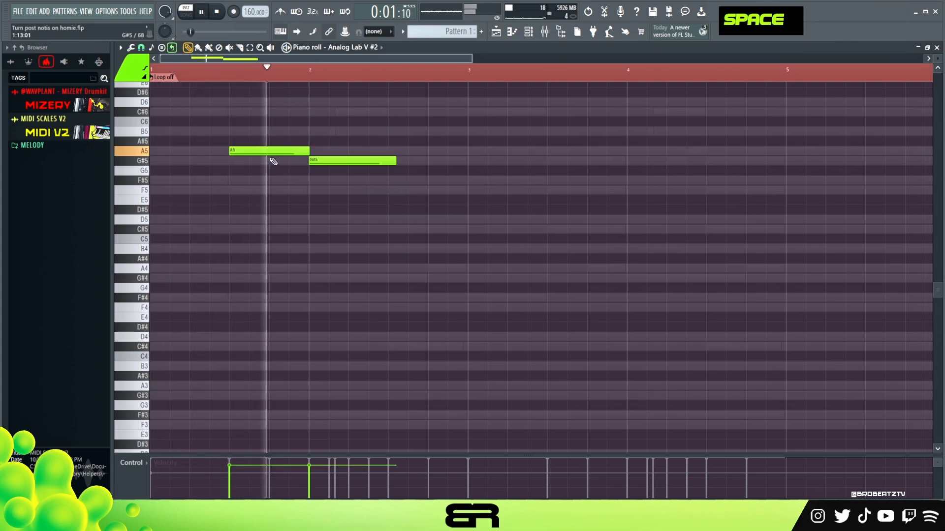
- Extend the A5 note to barely overlap the G#5 note, lengthen the G#5 note to 11 steps, and play the pattern
left_click_drag(309, 152, 313, 151)
key("space")
key("space")
left_click_drag(393, 162, 417, 162)
right_click(423, 194)
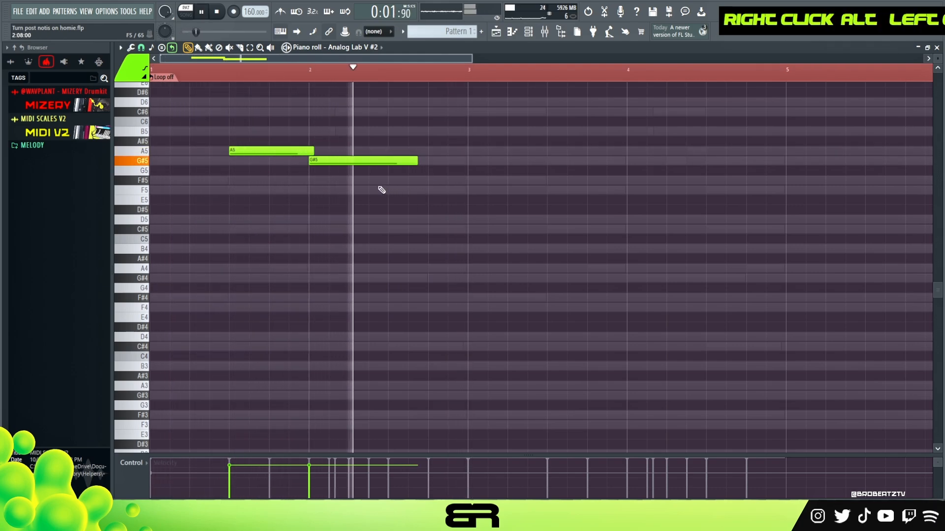
left_click_drag(313, 152, 311, 151)
key("space")
key("space")
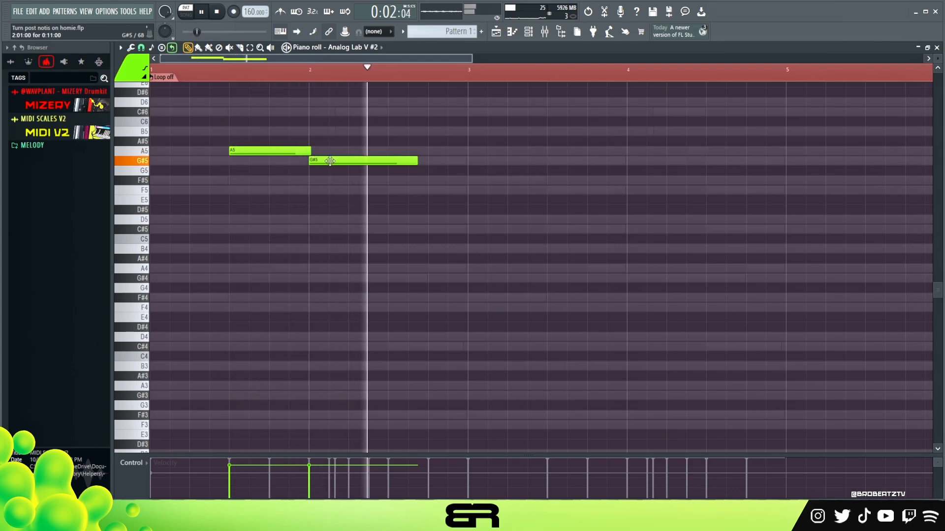
key("space")
- Copy the A5 and G#5 notes two bars ahead, into bars 3 and 4
key("ctrl+a")
left_click_drag(252, 153, 570, 158)
right_click(574, 170)
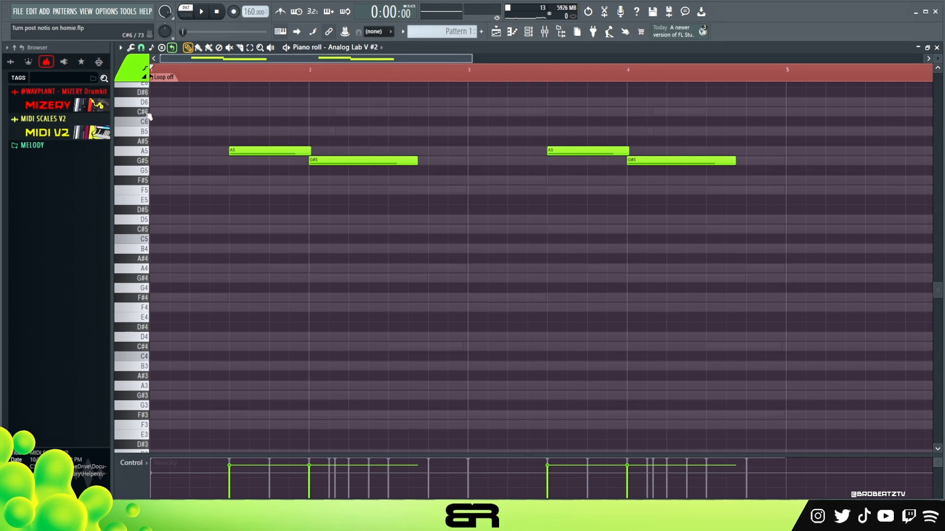
- Add C#6 and F#5 notes alongside the A5 note at beat 3 of bar 3 and select all three
left_click(550, 111)
left_click(548, 180)
left_click_drag(515, 98, 587, 202)
left_click_drag(515, 98, 572, 195)
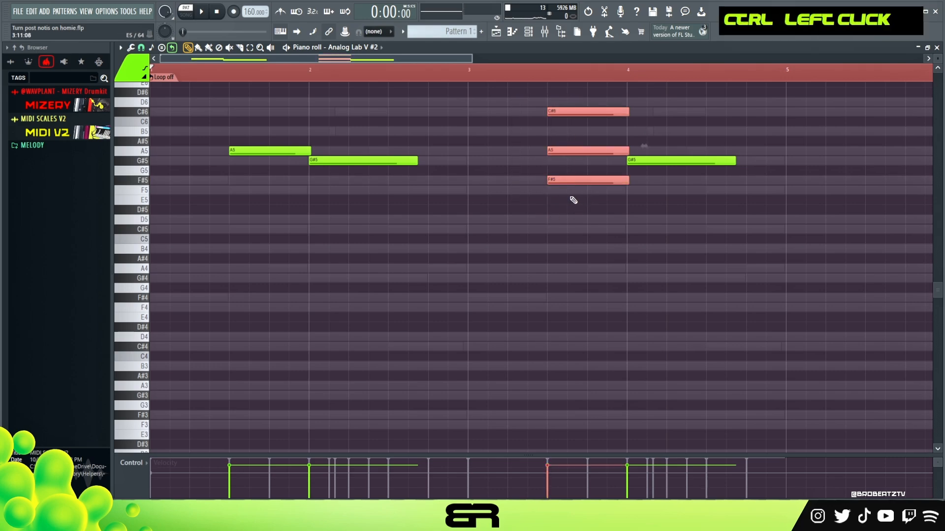
- Delete the A5 and F#5 notes at beat 3 of bar 3, keeping C#6, and play the pattern
right_click(561, 204)
right_click(571, 150)
right_click(577, 180)
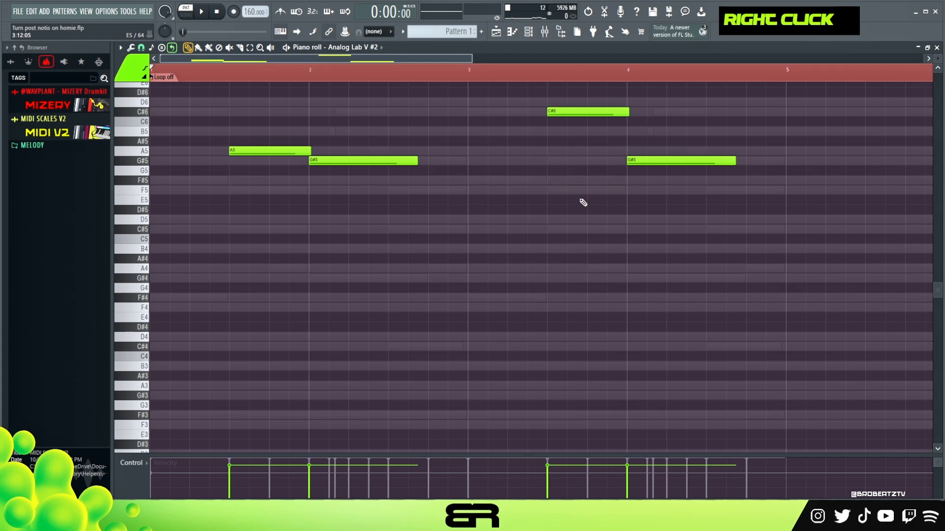
key("space")
scroll(616, 177, "up", 3)
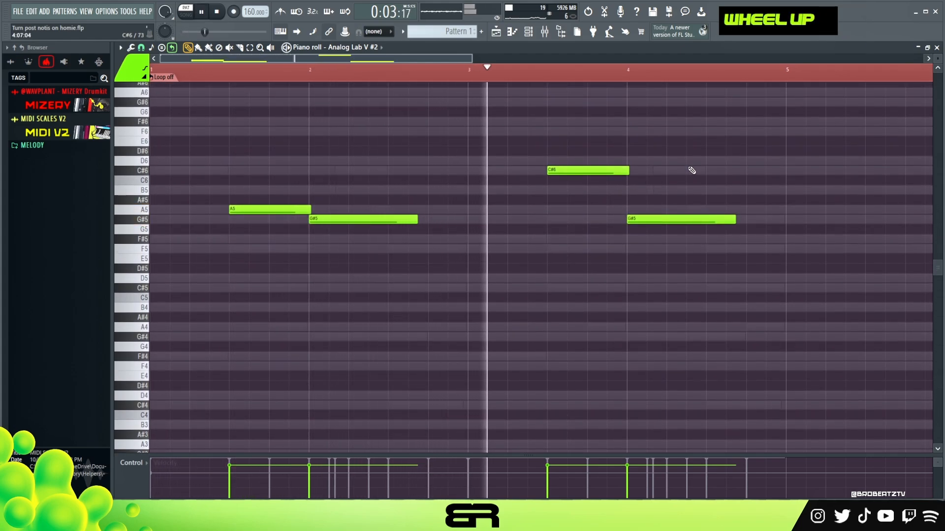
- Transpose the C#6 note in bar 3 down an octave to C#5 and play from just before it
left_click(596, 171, "ctrl")
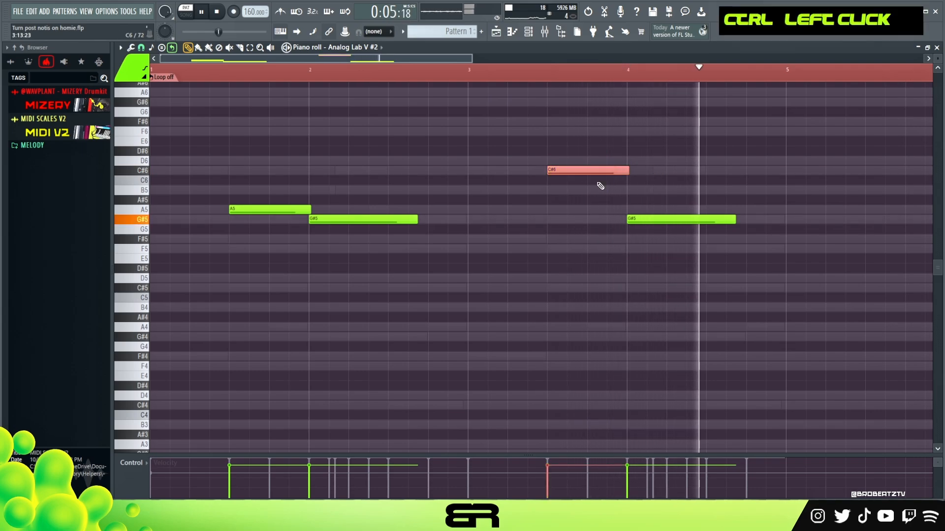
key("space")
key("ctrl+Down")
right_click(545, 83)
key("space")
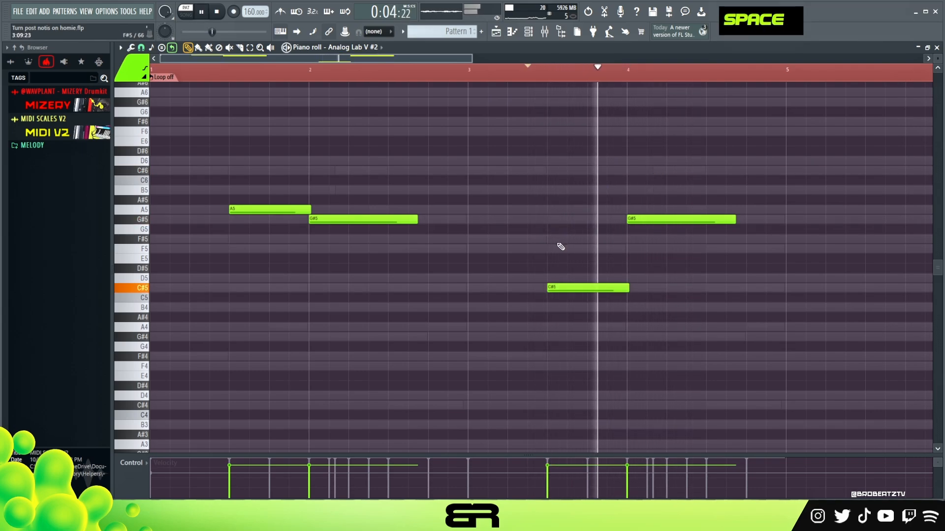
- Raise the velocity of the C#5 note in bar 3 to maximum and play it back
key("space")
left_click(607, 288, "ctrl")
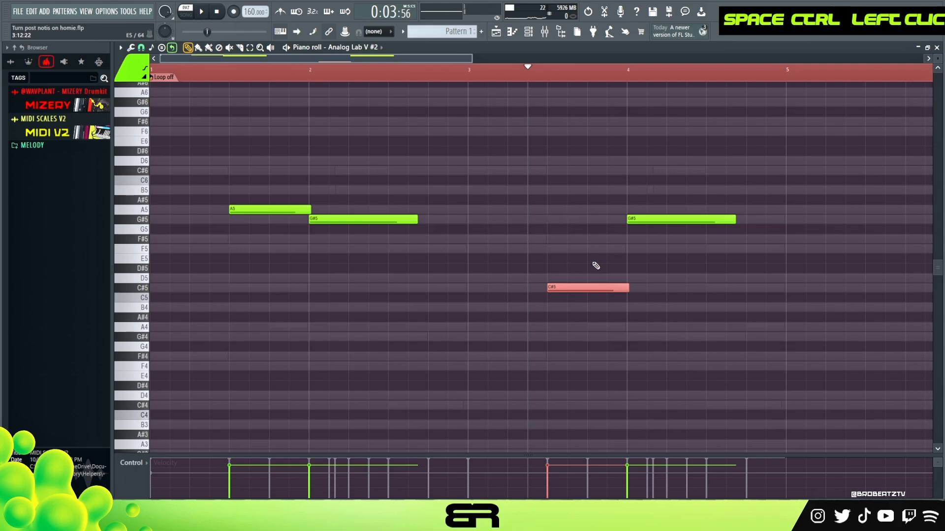
scroll(607, 272, "up", 2, "alt")
key("space")
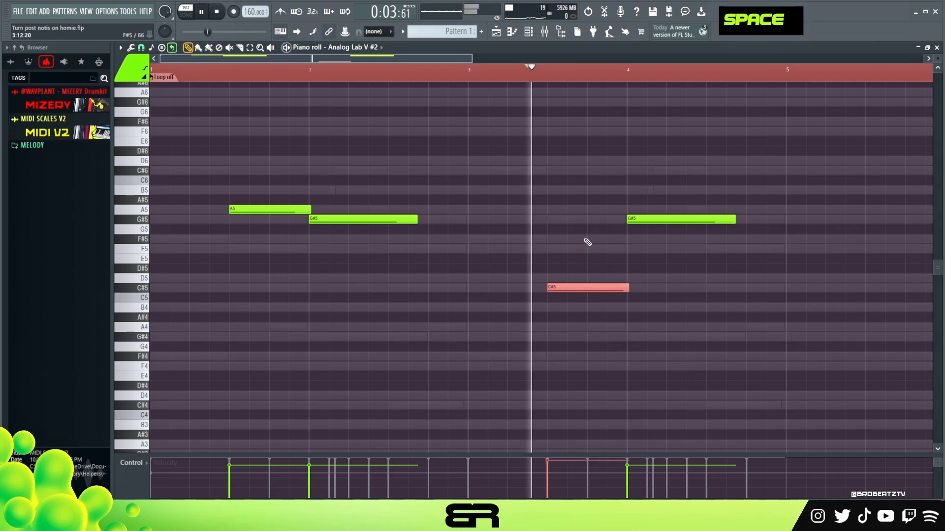
key("space")
key("space")
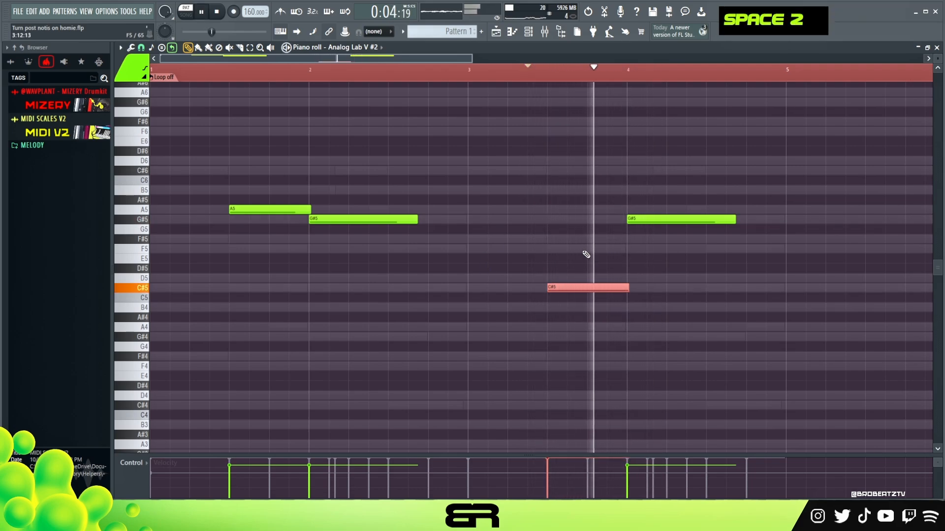
right_click(588, 251)
key("space")
- Clear the timeline selection and set the Analog Lab V #2 loop point to Bar in the channel rack
double_click(415, 78)
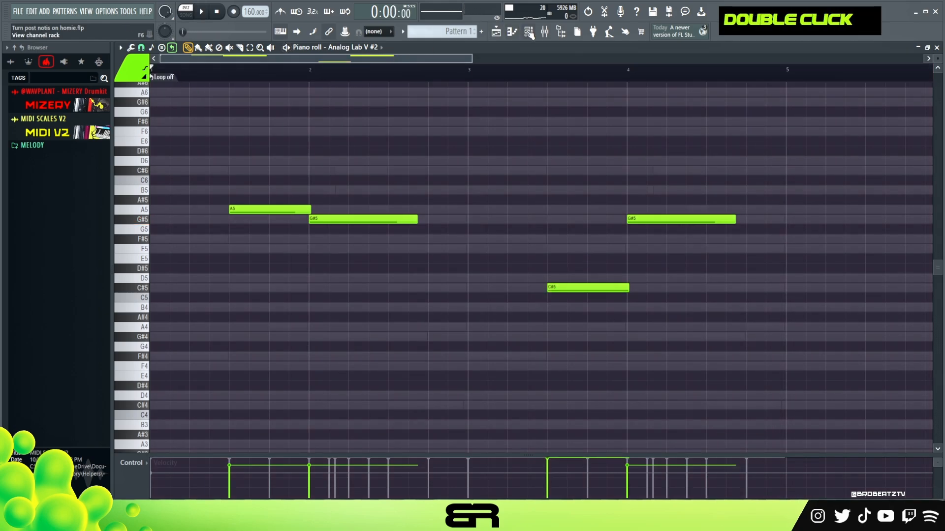
left_click(529, 33)
left_click_drag(437, 202, 330, 147)
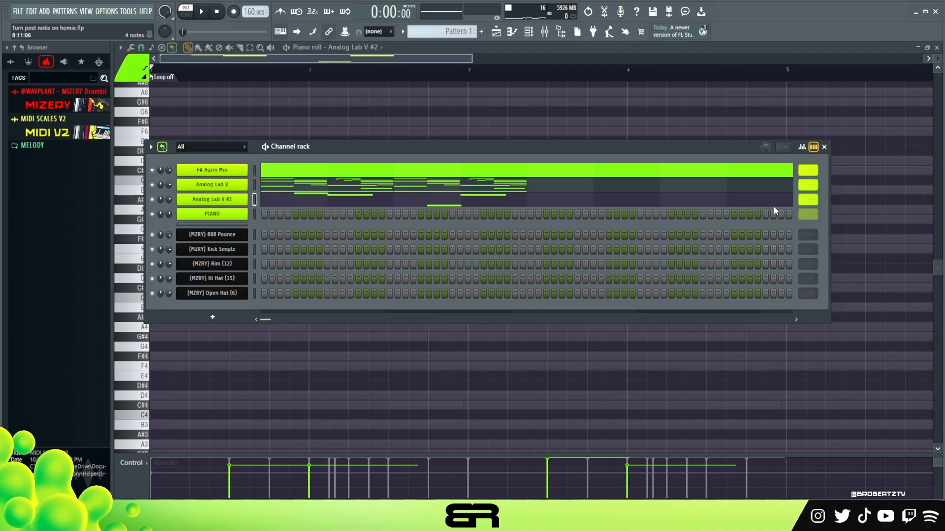
scroll(788, 209, "down", 1)
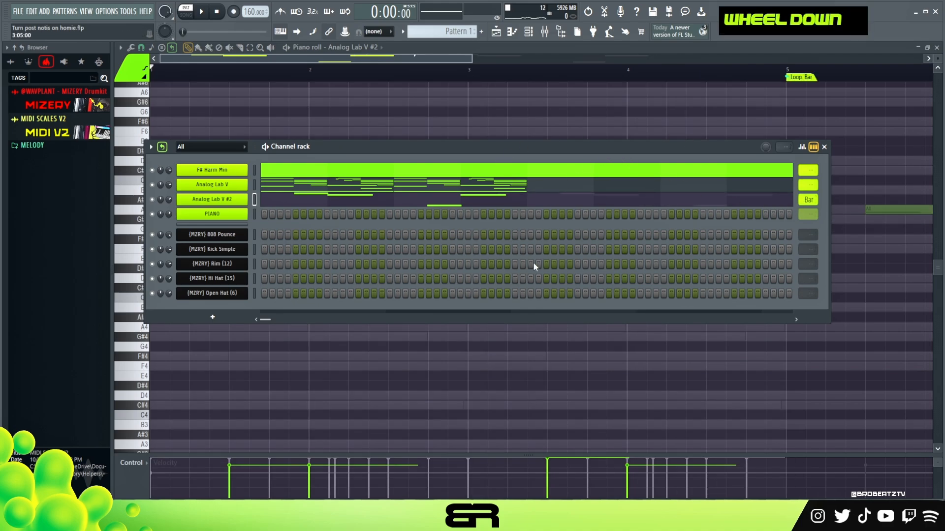
right_click(385, 199)
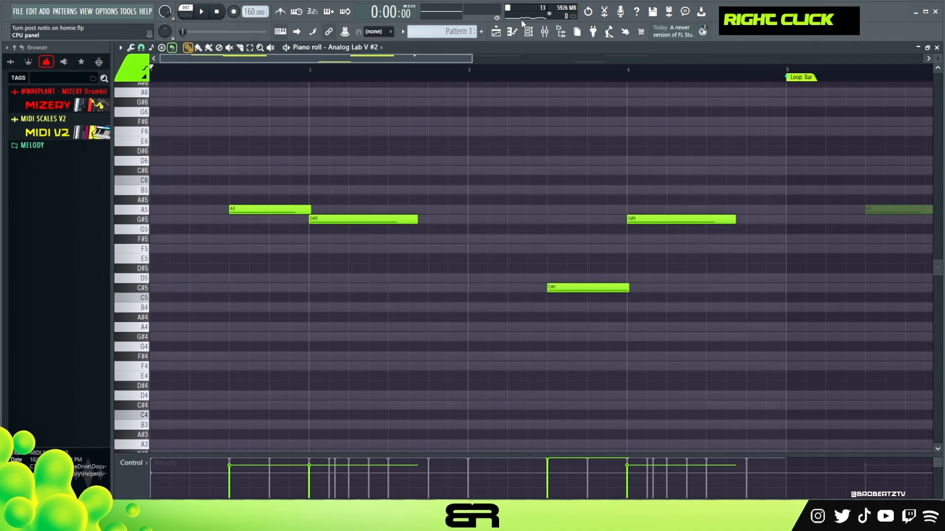
- Audition the PIANO channel's SINE Player instrument, close it, and bring up the channel's empty piano roll
left_click(528, 31)
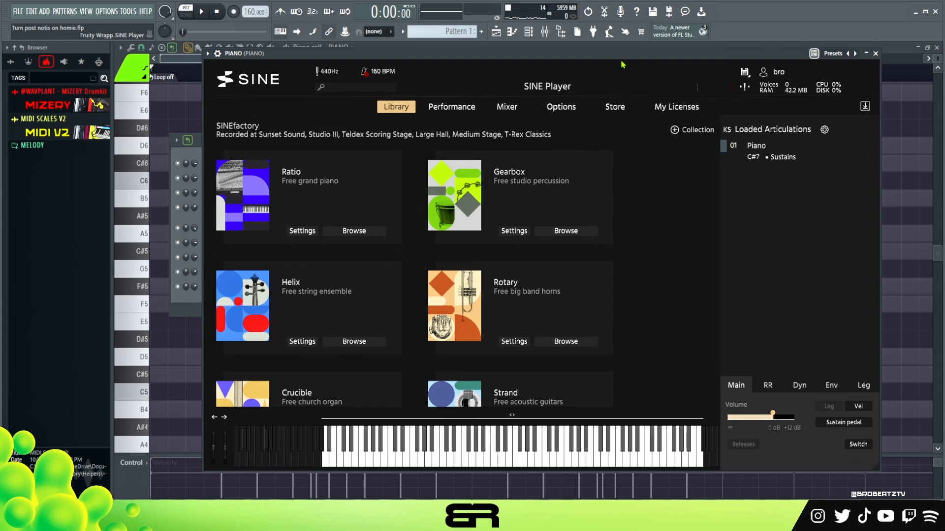
left_click_drag(625, 451, 671, 460)
left_click(876, 54)
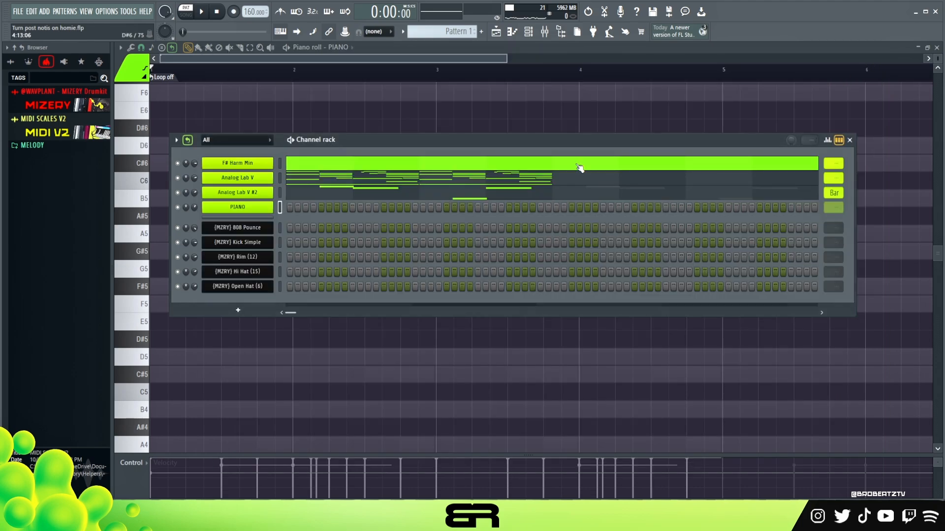
right_click(306, 353)
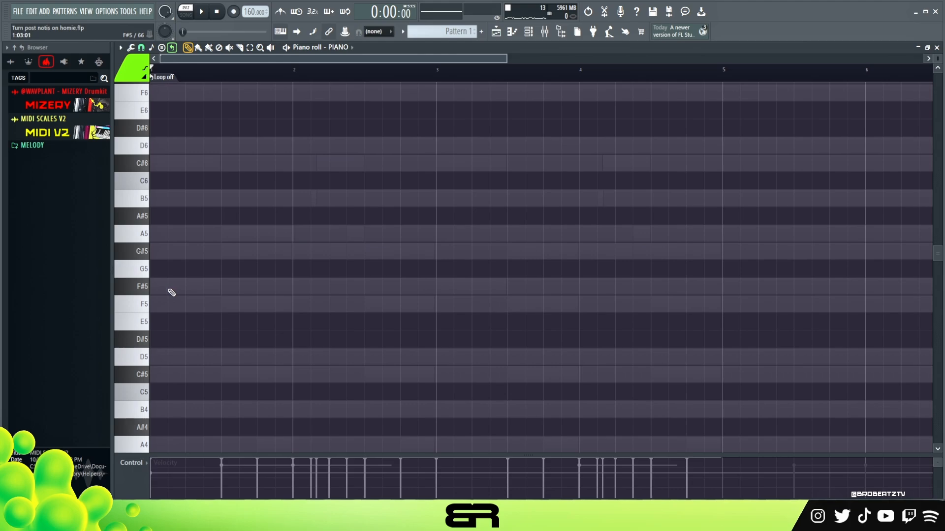
- Draw F#5, A5 and C#6 notes, each half a bar long, at the start of bar 1
left_click_drag(172, 292, 154, 285)
left_click(182, 236)
left_click(184, 158)
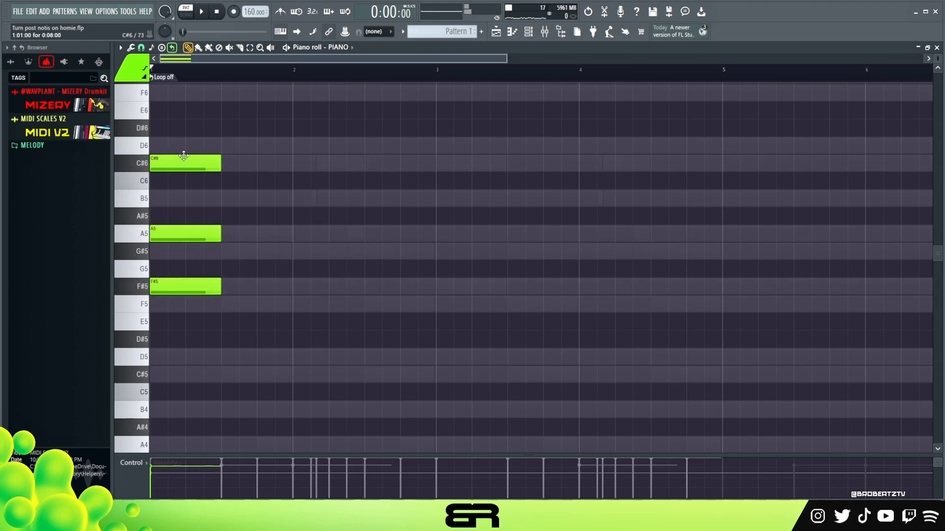
- Shorten the notes to 20 ticks, placing F#5 and A5 at beat 3 of bar 1 and C#6 at the start of bar 3
left_click_drag(183, 156, 272, 313)
right_click(186, 274)
left_click(168, 290, "ctrl")
left_click_drag(208, 306, 157, 136)
mouse_move(220, 163)
left_mouse_down()
mouse_move(156, 167)
mouse_move(223, 169)
left_mouse_up()
right_click(224, 168)
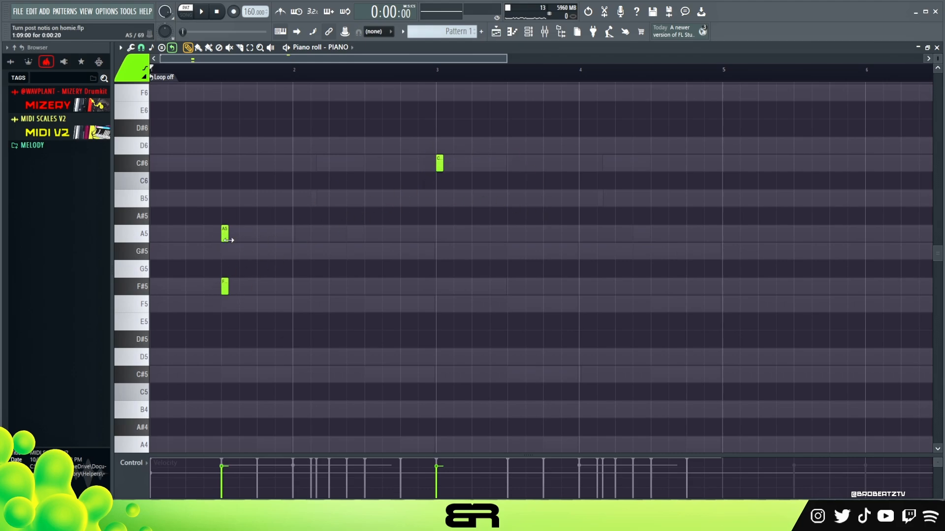
- Move the A5 note to the start of bar 2 and add a G#5 note at beat 4 of bar 1
left_click_drag(224, 234, 295, 239)
key("space")
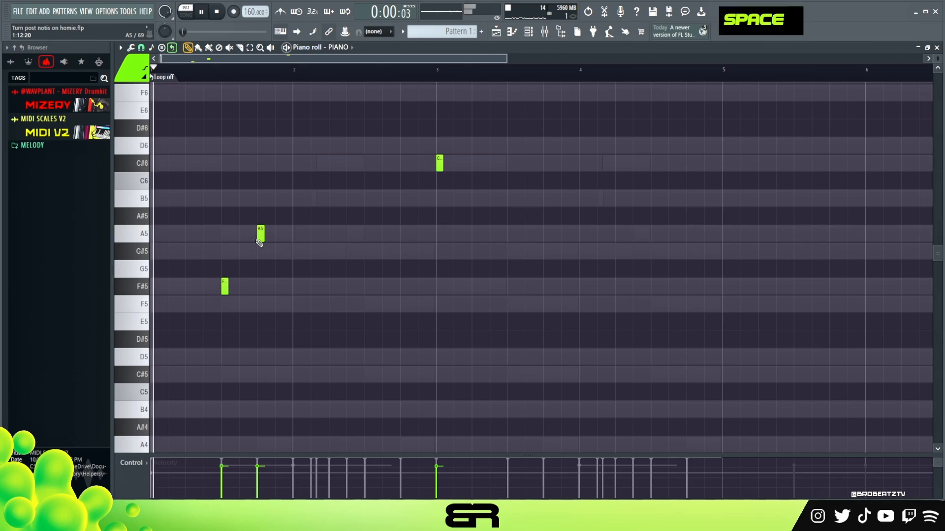
key("space")
key("space")
left_click(262, 254)
left_click_drag(261, 235, 303, 235)
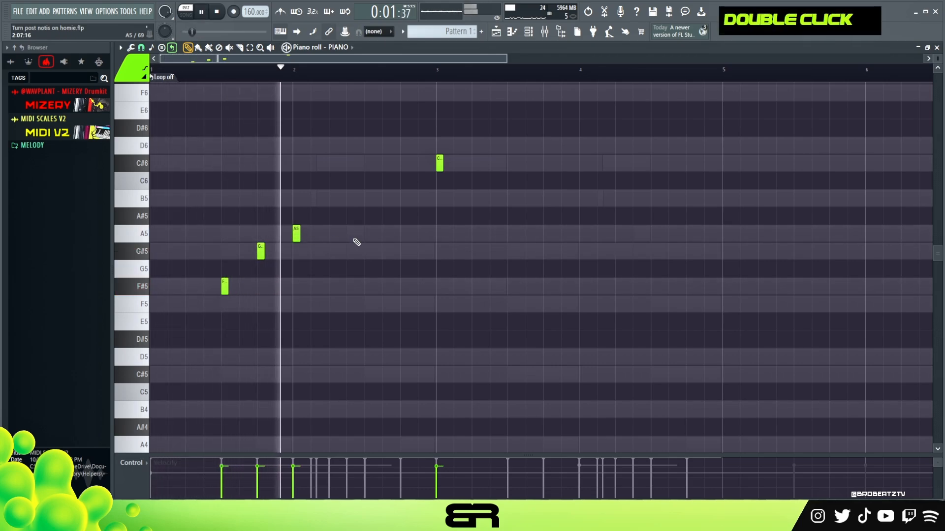
- Add an A5 note at beat 3 of bar 2 and move the C#6 note to beat 3 of bar 3
left_click(369, 234)
key("space")
key("space")
left_click_drag(438, 170, 511, 163)
- Copy the four notes of bars 1 and 2 two bars ahead and delete the copied F#5
left_click_drag(414, 208, 364, 291)
key("space")
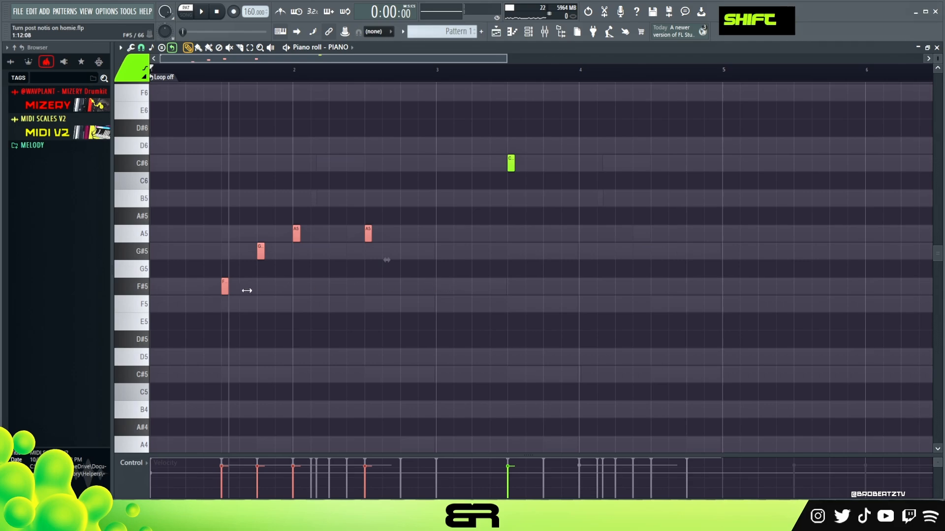
left_click_drag(226, 293, 505, 285)
right_click(508, 286)
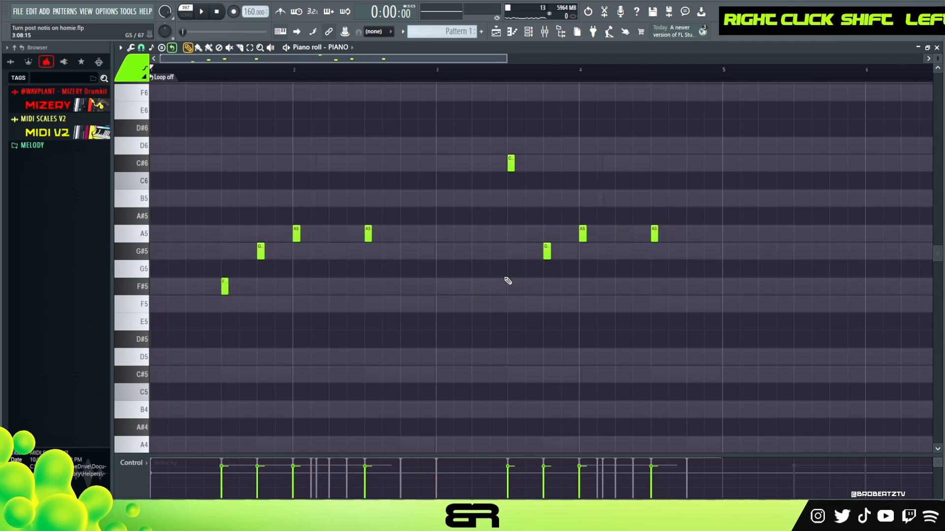
- Change the copied notes to A5 at beat 4 of bar 3 and G#5 at beats 1 and 3 of bar 4, and play them
left_click_drag(578, 218, 628, 220)
left_click_drag(698, 222, 558, 251)
key("shift+Down")
key("shift+Up")
key("space")
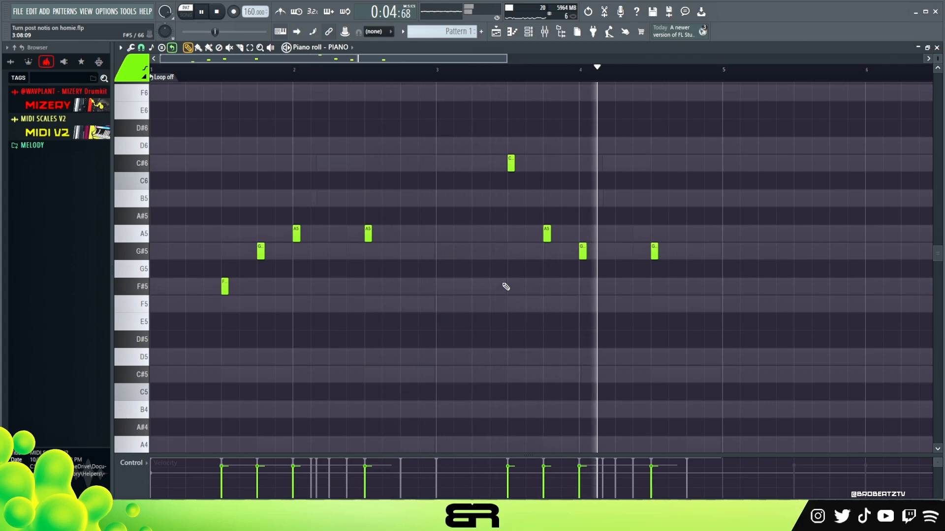
key("space")
- Duplicate the whole four-bar piano phrase into bars 5 to 8 and deselect the copies
scroll(514, 78, "down", 4)
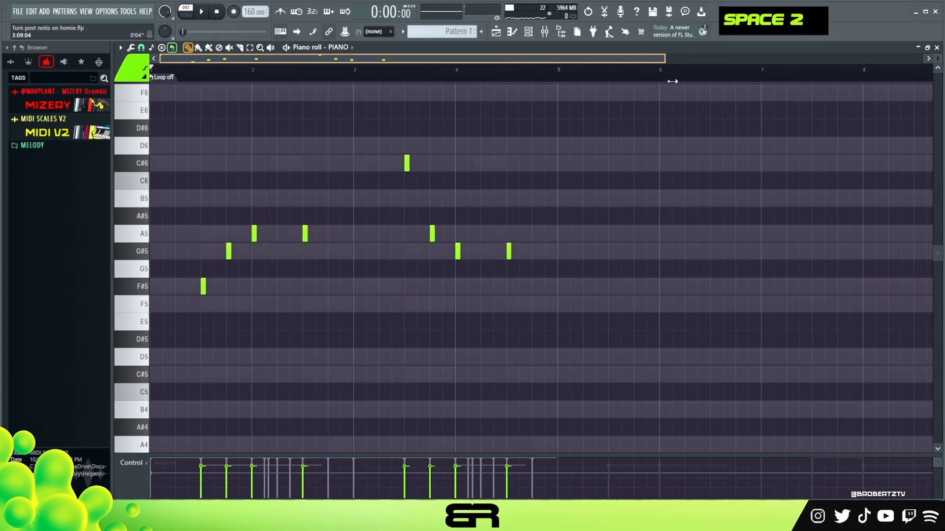
key("ctrl+a")
left_click_drag(194, 293, 542, 292, "shift")
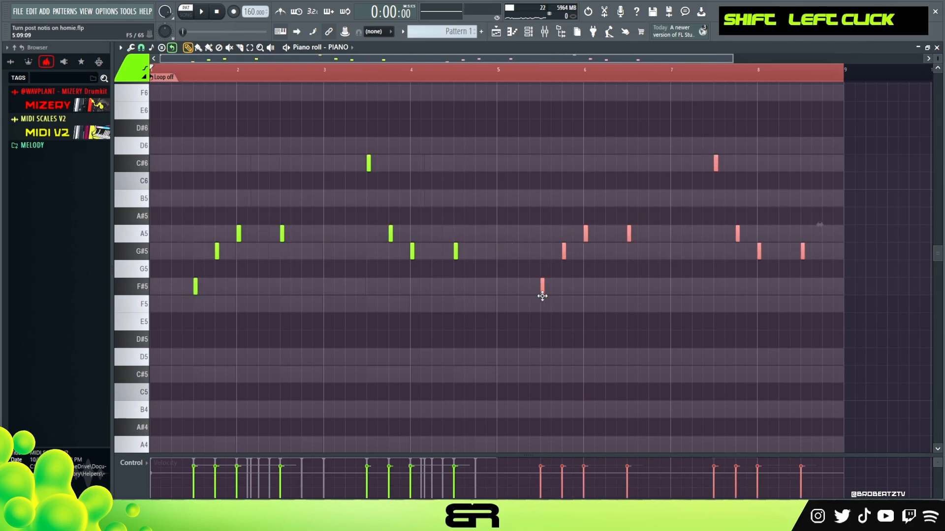
right_click(587, 304)
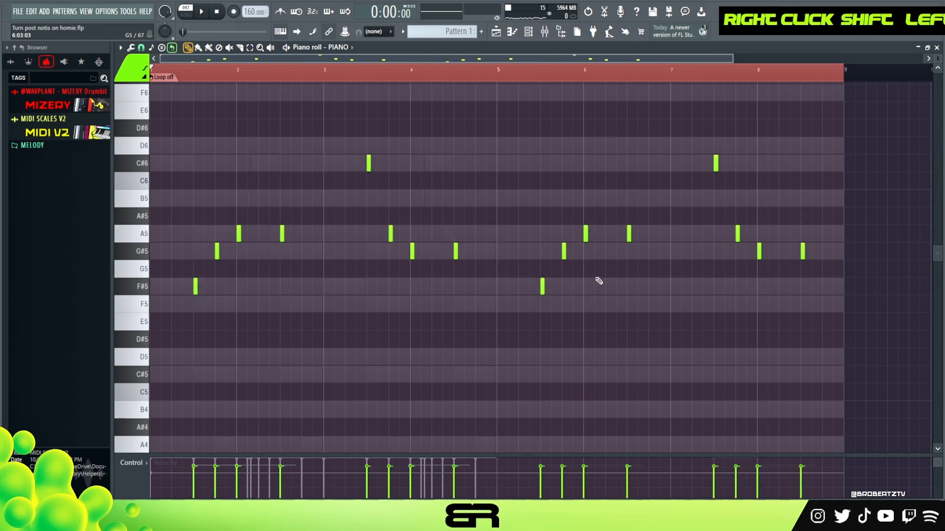
- Add an F#5 half a beat after the one in bar 5, shift that bar's G#5 half a beat later, and play
left_click(551, 289)
left_click_drag(564, 252, 572, 255)
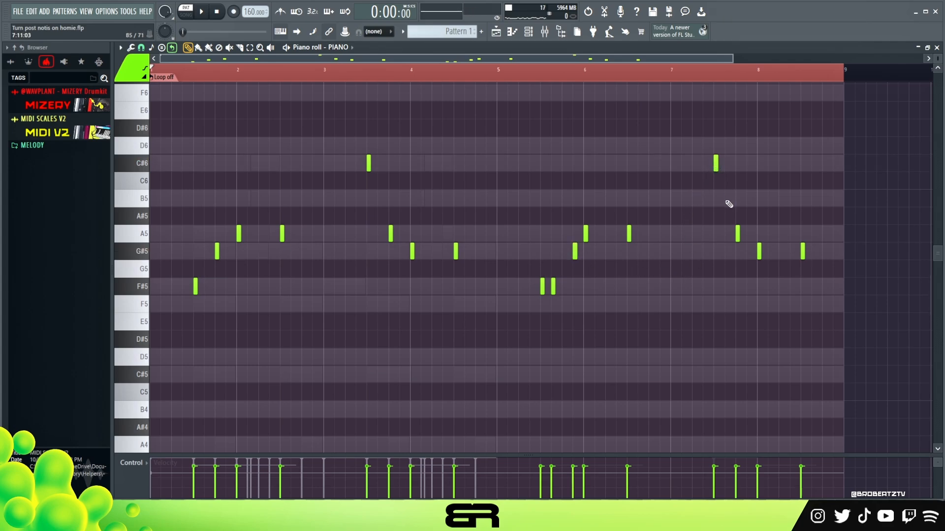
key("space")
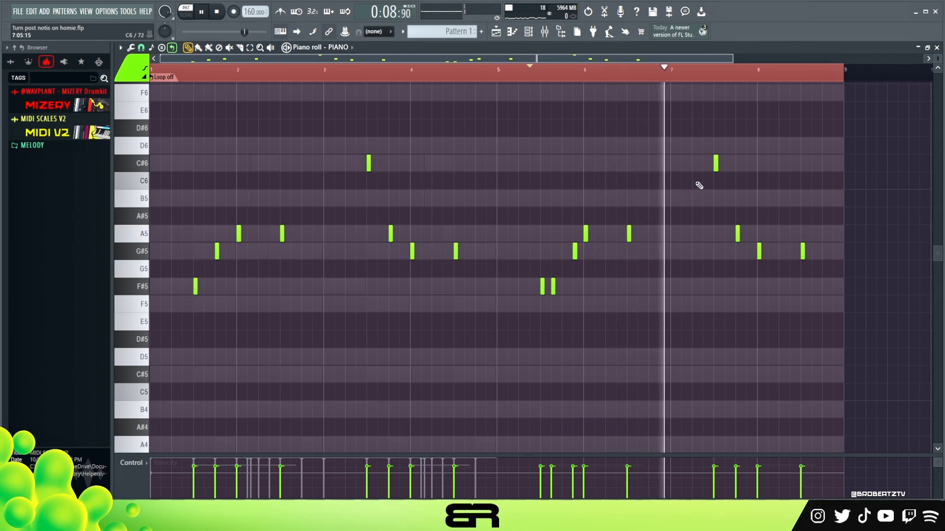
- Try a second A5 note half a beat after the A5 at beat 4 of bar 7 and play it back
key("space")
left_click(750, 235)
key("space")
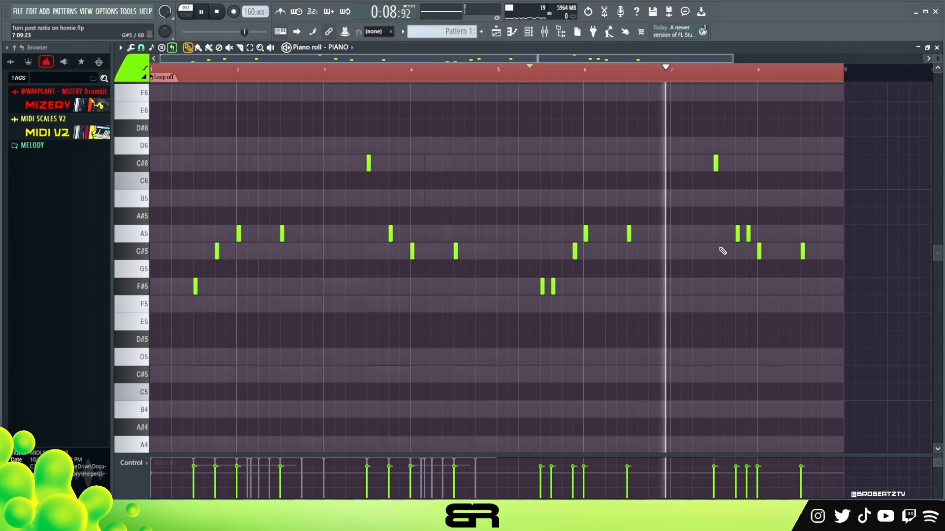
key("space")
key("space")
scroll(714, 205, "up", 3)
key("space")
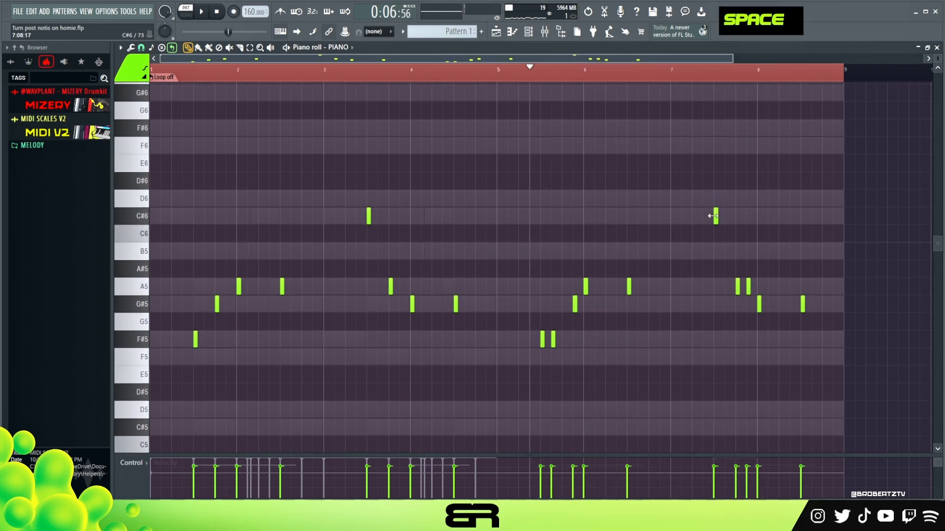
- In bar 7, keep one A5 half a beat after beat 4, add C#6 half a beat after beat 3 and F6 half a beat before it, and play
right_click(748, 284)
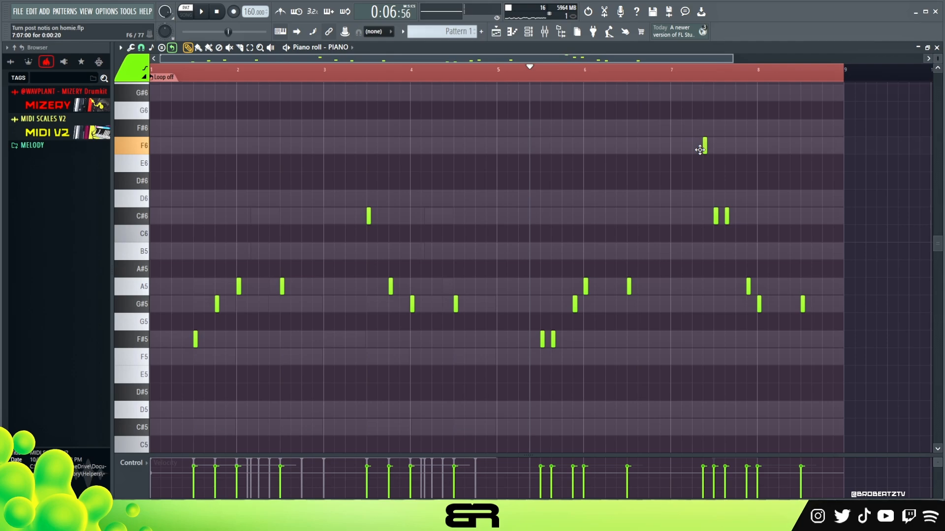
key("space")
left_click(683, 79)
key("space")
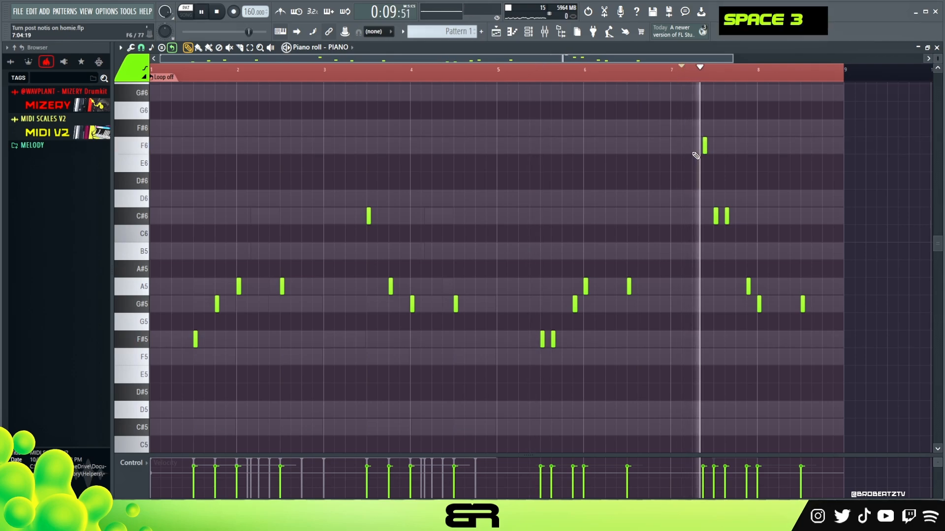
key("space")
key("space")
key("space")
- Raise the F6 note in bar 7 to F#6 and replay the passage
left_click_drag(705, 145, 704, 129)
key("space")
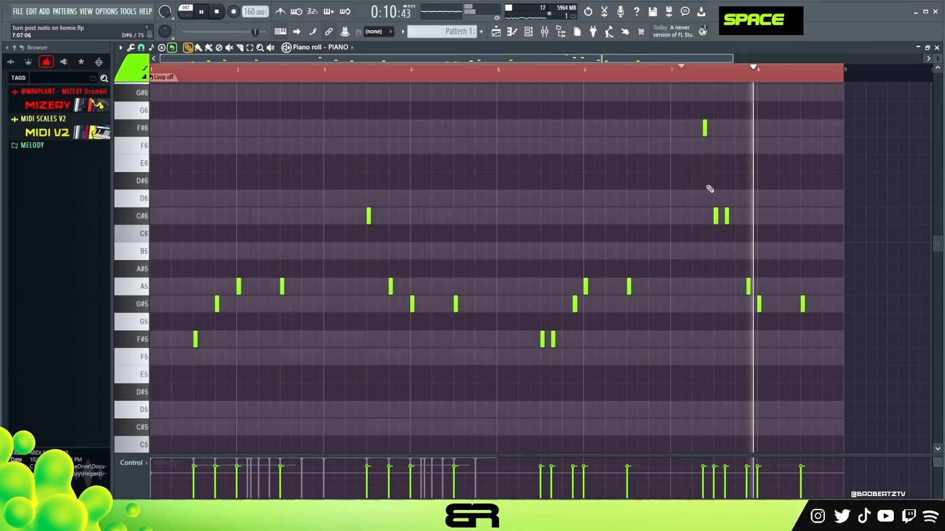
key("space")
key("space")
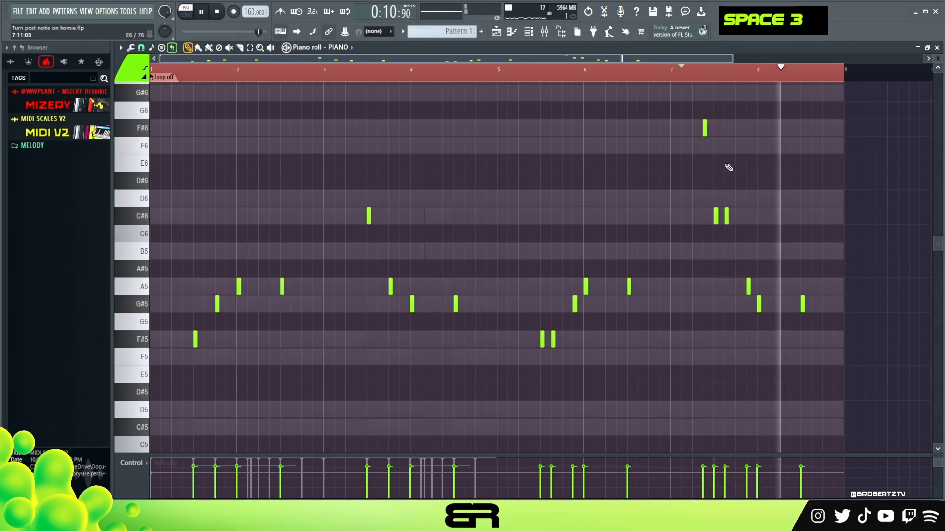
key("space")
- Clear the timeline selection and set the Analog Lab V loop point to Bar in the channel rack
double_click(195, 78)
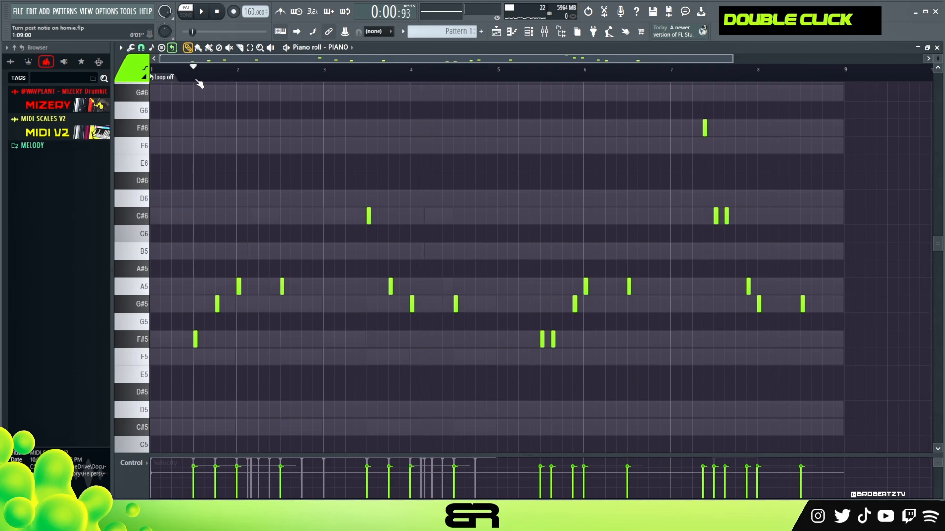
left_click(529, 35)
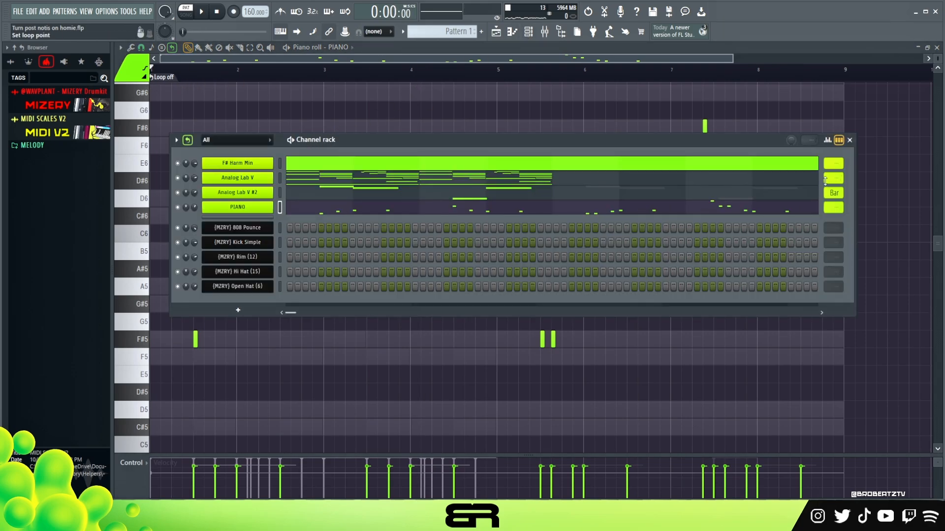
scroll(830, 178, "down", 1)
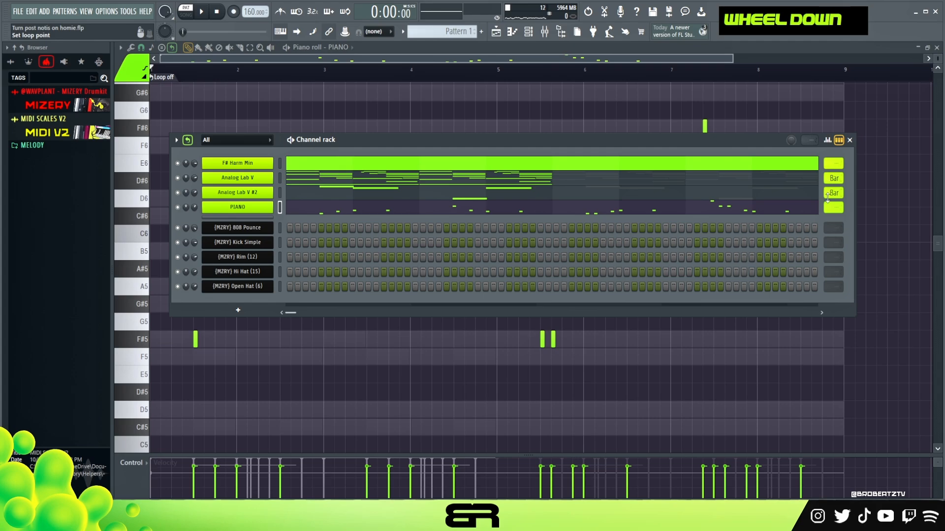
- Play the layered melody from bar 5 and widen the view of the PIANO notes
key("space")
right_click(676, 121)
left_click(496, 70)
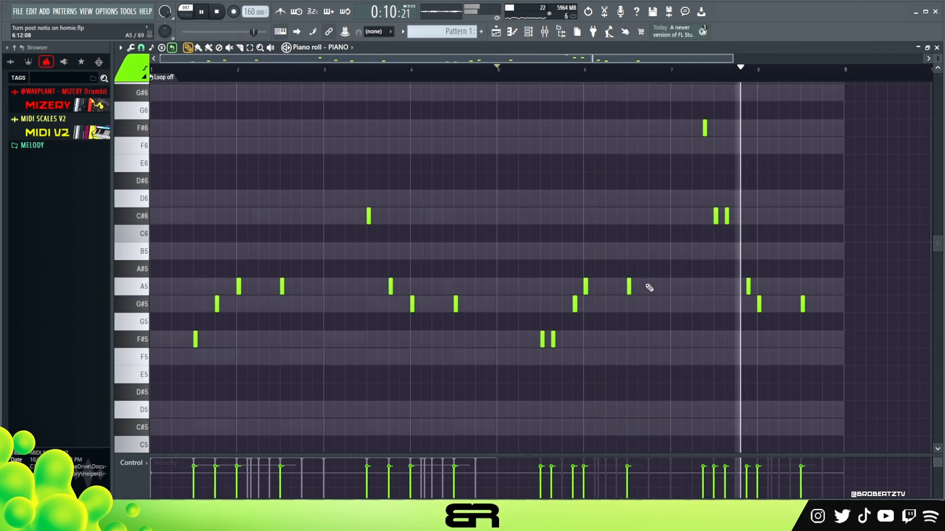
key("space")
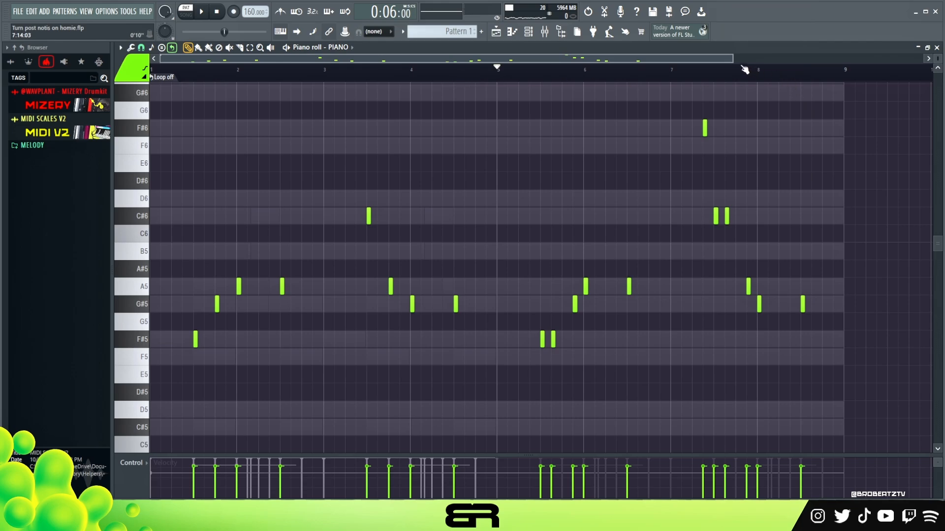
left_click_drag(733, 59, 673, 60)
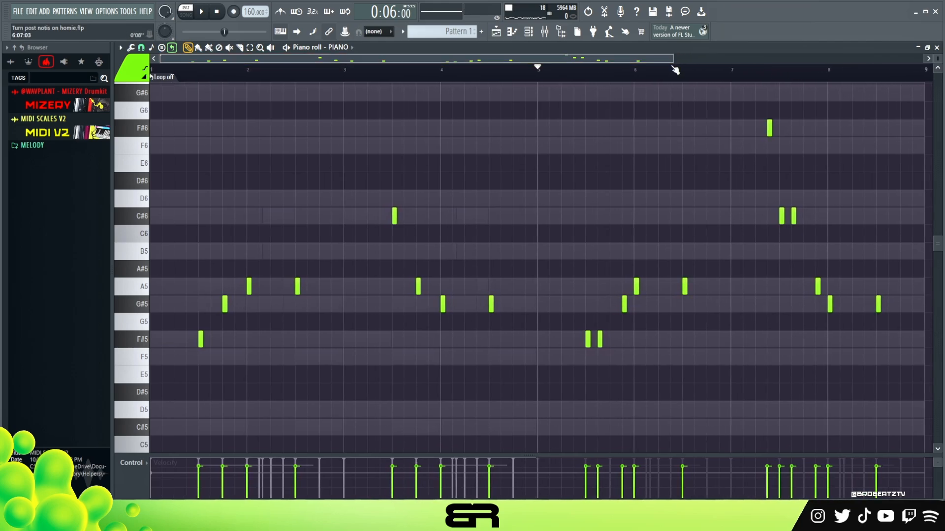
right_click(532, 184)
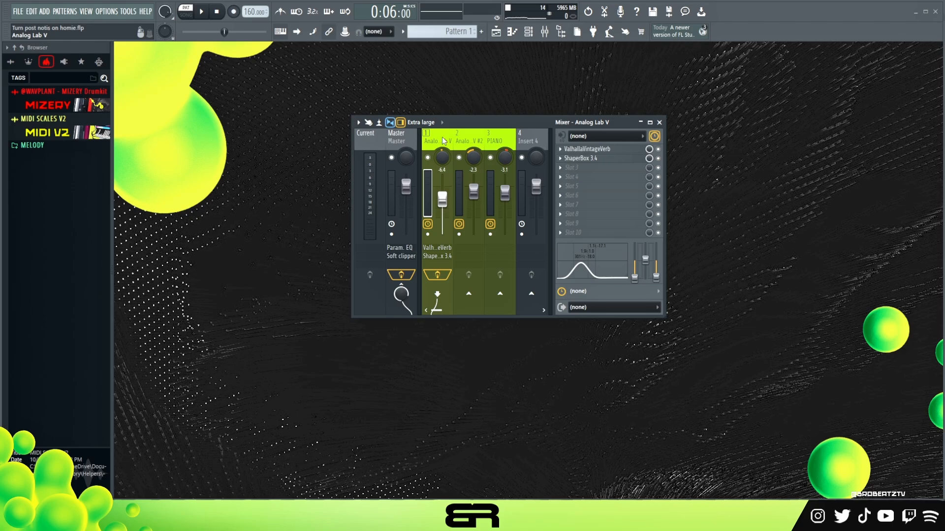
- Examine ValhallaVintageVerb and ShaperBox 3.4 on the Analog Lab V mixer track and listen to that track soloed
left_click(604, 150)
left_click_drag(527, 118, 569, 114)
left_click(710, 120)
left_click(605, 158)
right_click(433, 159)
key("space")
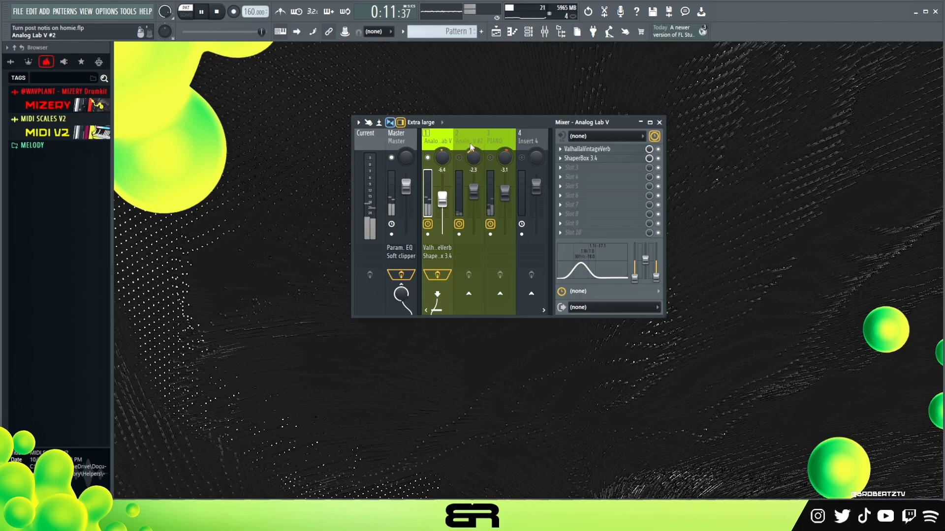
key("space")
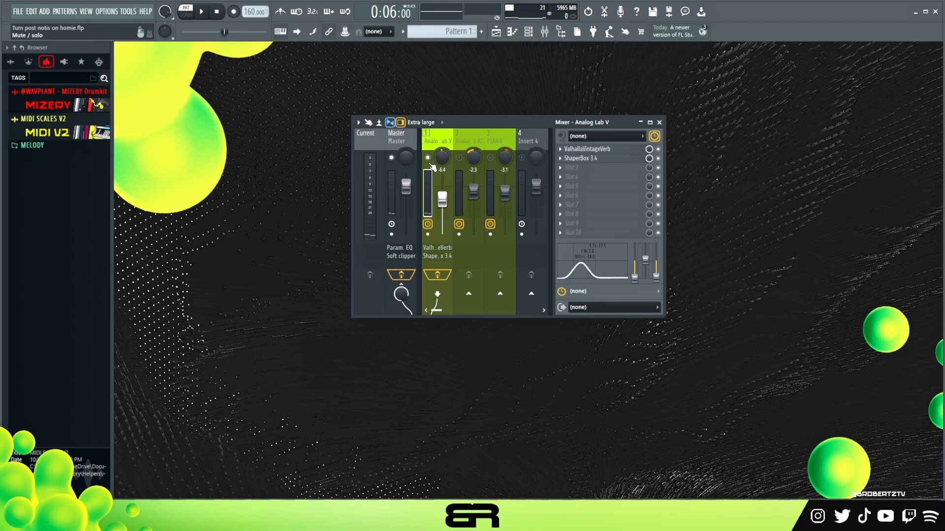
- Review the Analog Lab V #2 and PIANO mixer tracks and the Master's Fruity parametric EQ and soft clipper, and play the full mix
left_click(465, 164)
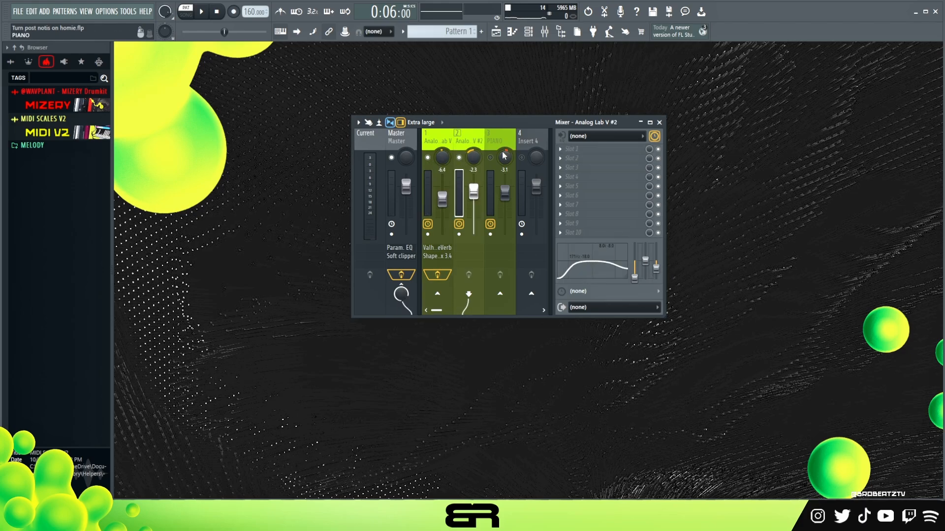
double_click(497, 246)
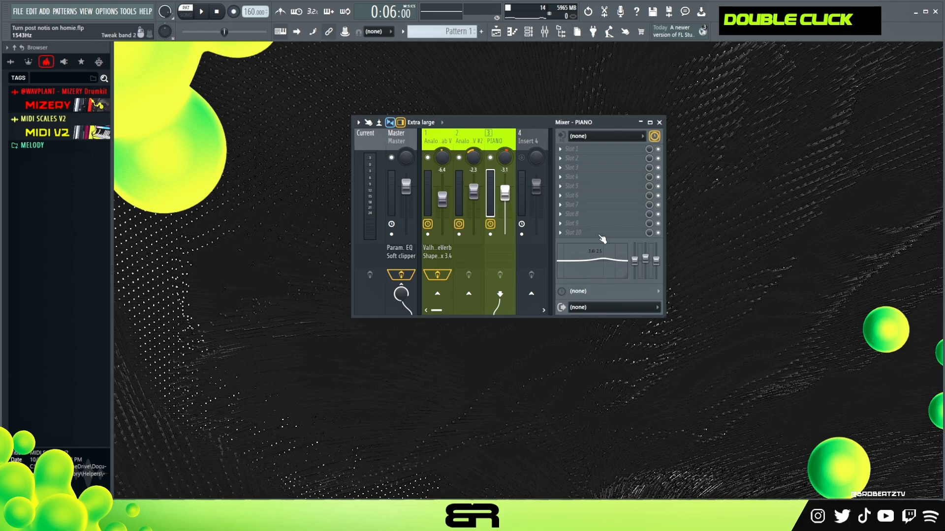
left_click(397, 142)
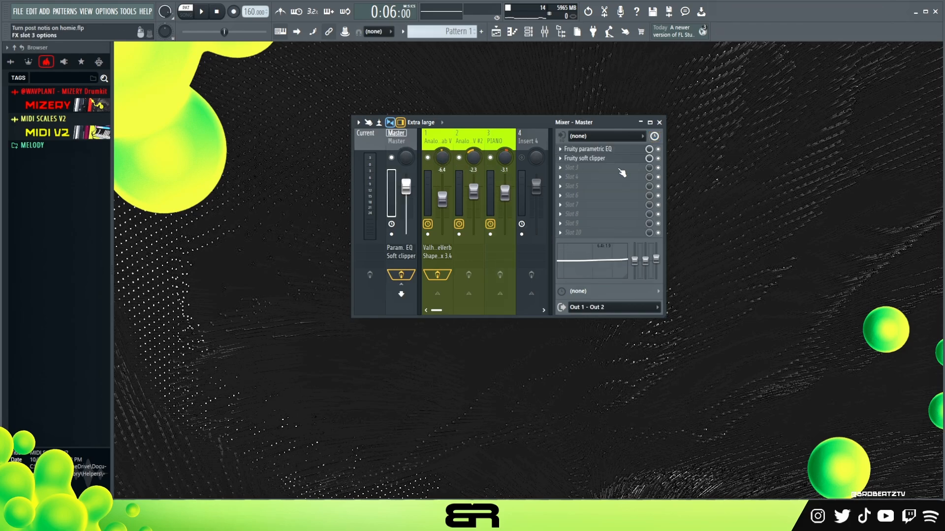
left_click(614, 150)
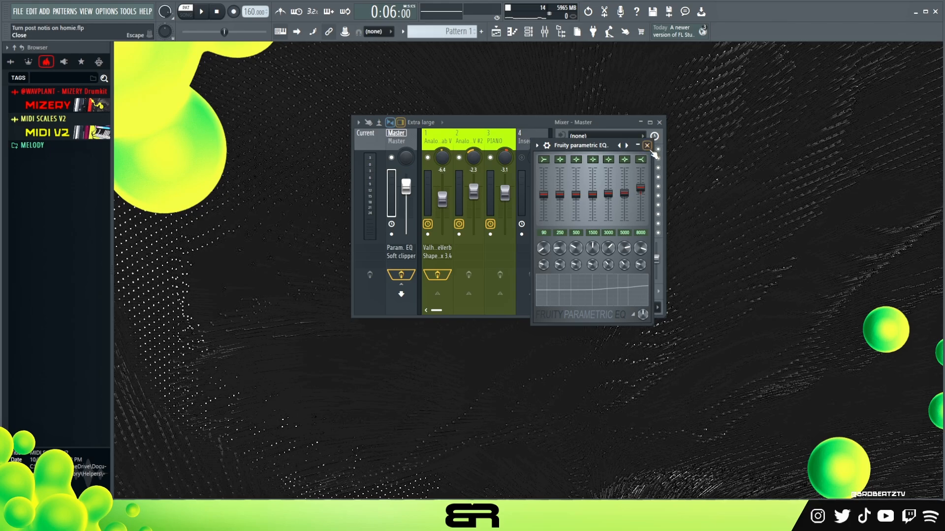
left_click(647, 146)
double_click(588, 158)
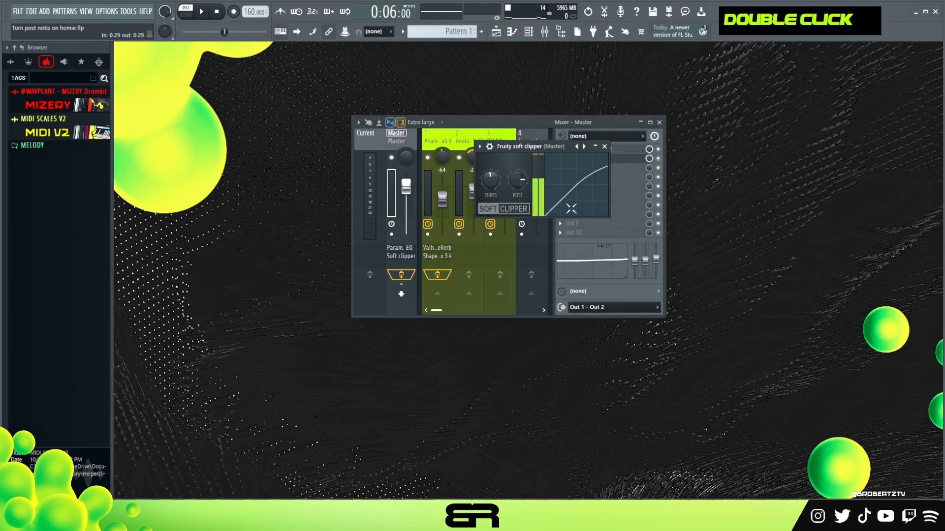
left_click(604, 147)
key("space")
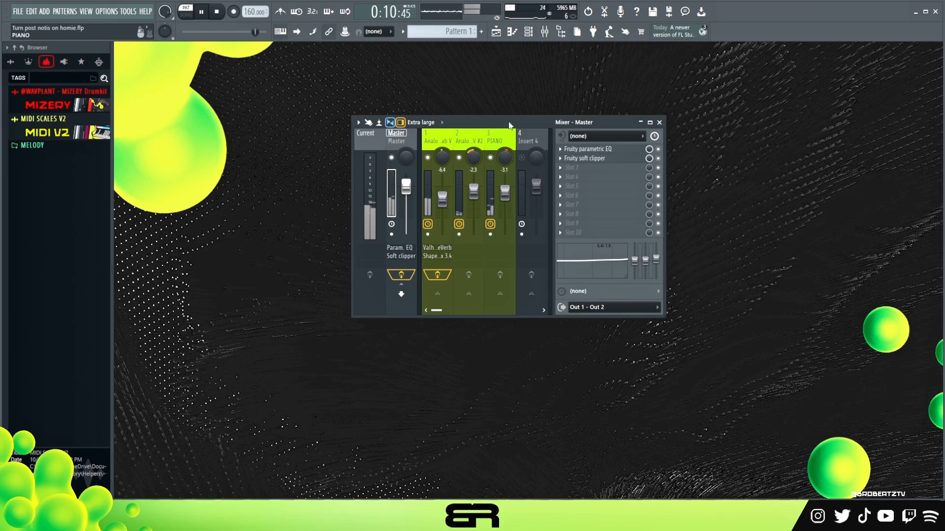
key("space")
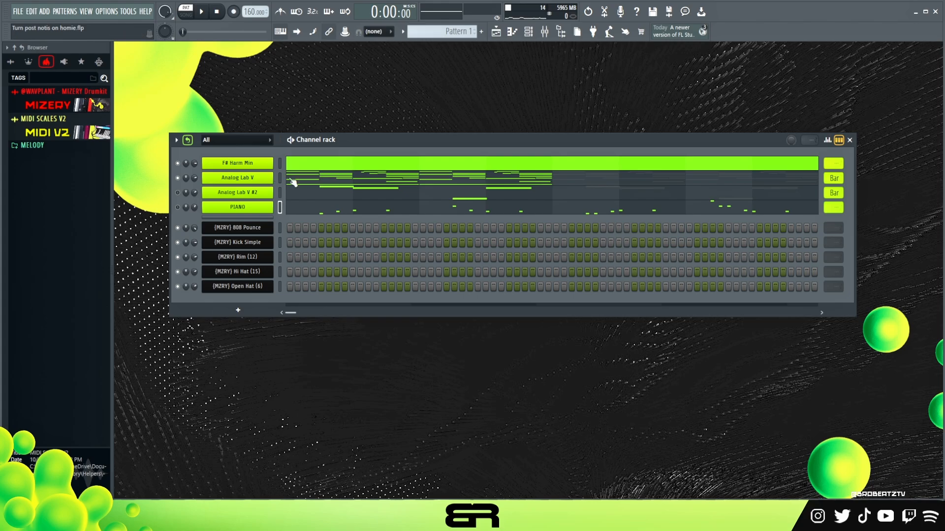
- Play the Analog Lab V chords and place an F#6 note at the start of bar 1 for the 808 Pounce
key("space")
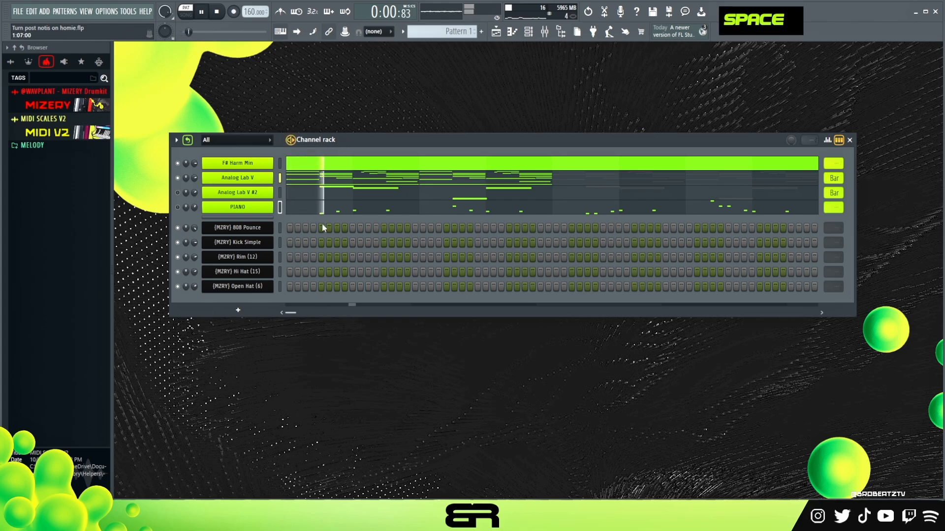
key("space")
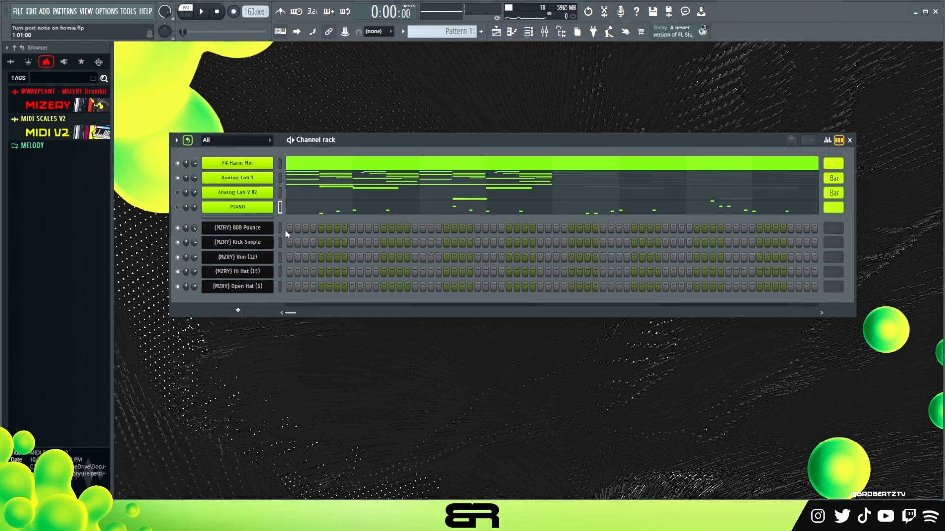
right_click(264, 232)
left_click(300, 229)
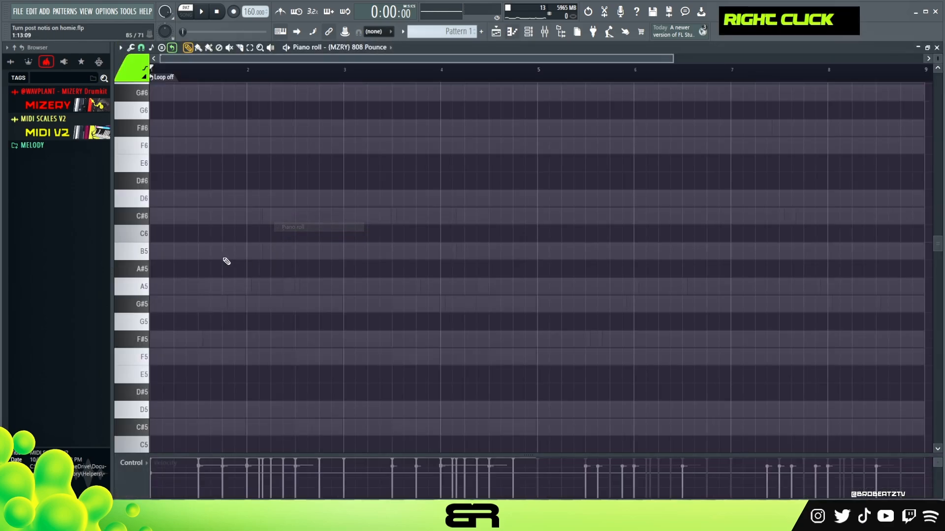
scroll(182, 212, "up", 3)
scroll(183, 237, "down", 2)
scroll(183, 216, "up", 5)
left_click(161, 243, "ctrl")
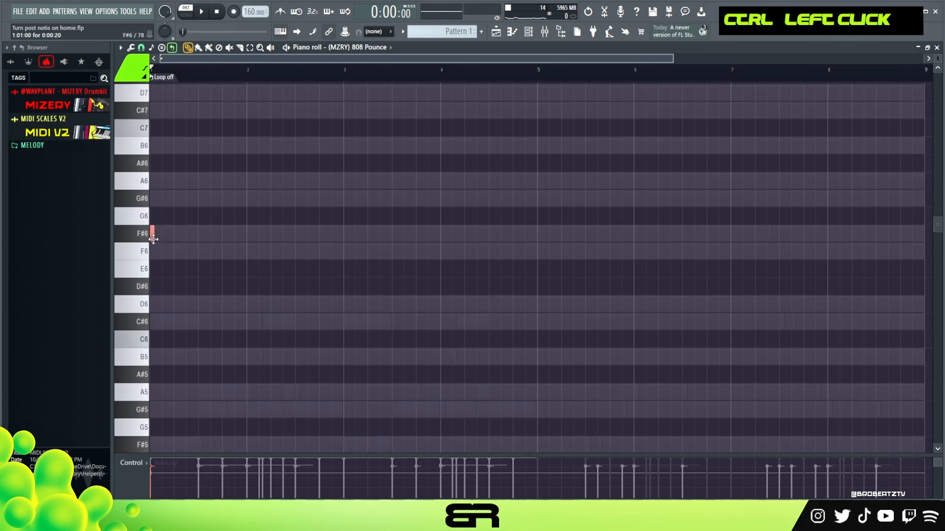
- Try a C#6 808 note half a beat after the start of bar 2, play it back and remove it
left_click_drag(154, 239, 259, 231, "shift")
key("shift+Down")
key("shift+Down")
key("shift+Down")
key("shift+Down")
key("shift+Down")
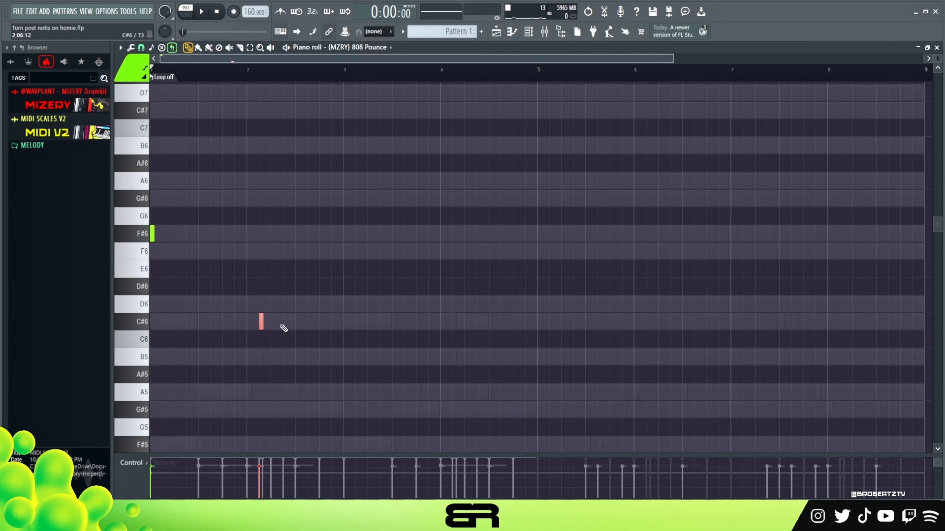
key("ctrl+a")
scroll(283, 276, "up", 2)
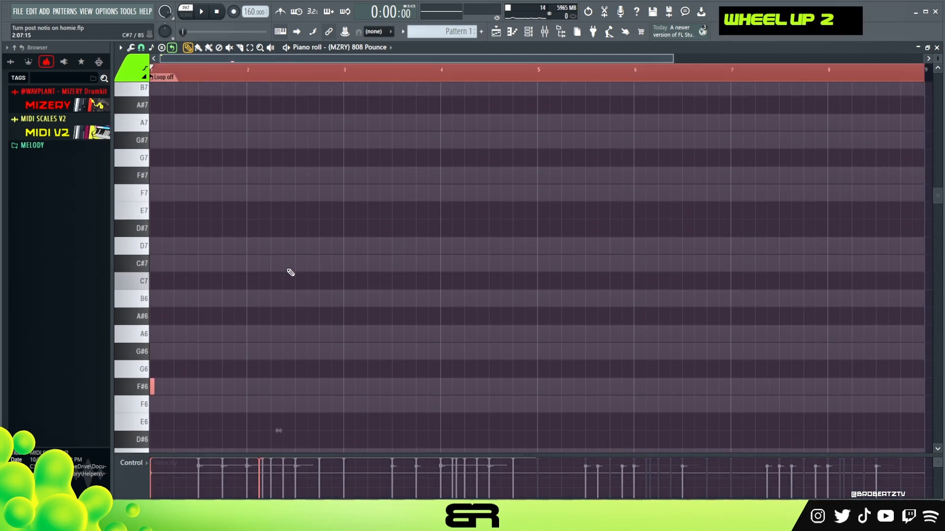
scroll(276, 268, "down", 3)
key("space")
scroll(281, 272, "up", 2)
right_click(301, 284)
scroll(295, 285, "down", 1)
key("space")
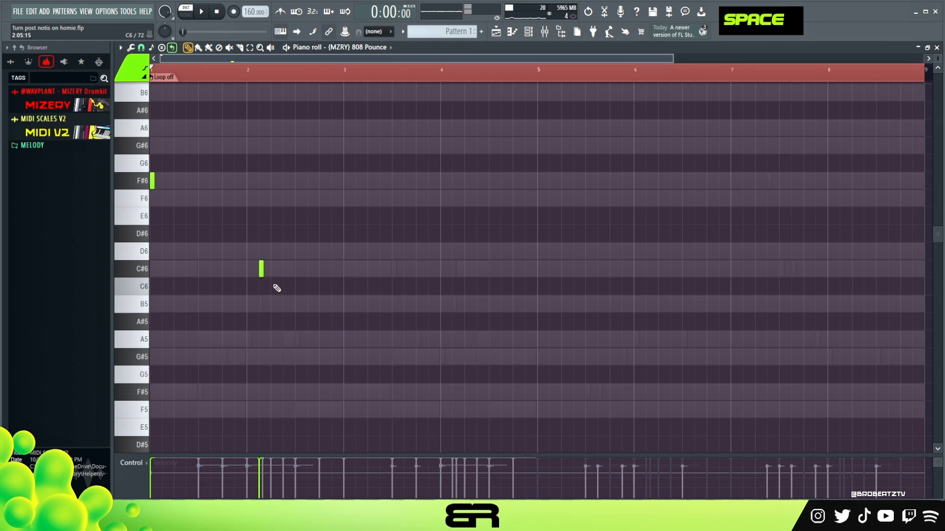
right_click(261, 272)
- Add 808 notes: C#6 on beat 2 and half a beat after beat 3 of bar 2, D6 starting bar 3, B5 half a beat before bar 4
left_click(273, 269)
left_click(309, 269)
double_click(346, 251)
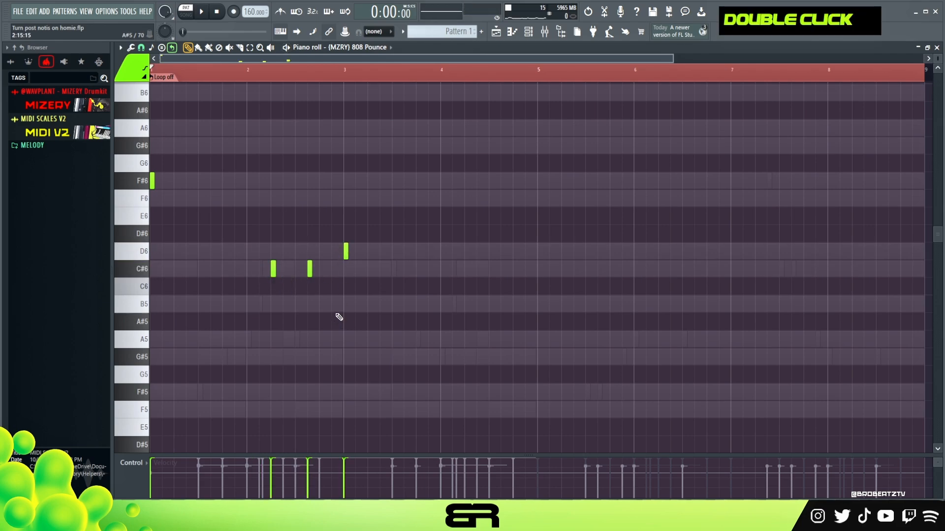
left_click(344, 251, "ctrl")
mouse_move(346, 255)
left_mouse_down()
mouse_move(365, 207)
mouse_move(383, 258)
mouse_move(349, 314)
mouse_move(513, 304)
mouse_move(415, 304)
mouse_move(426, 307)
left_mouse_up()
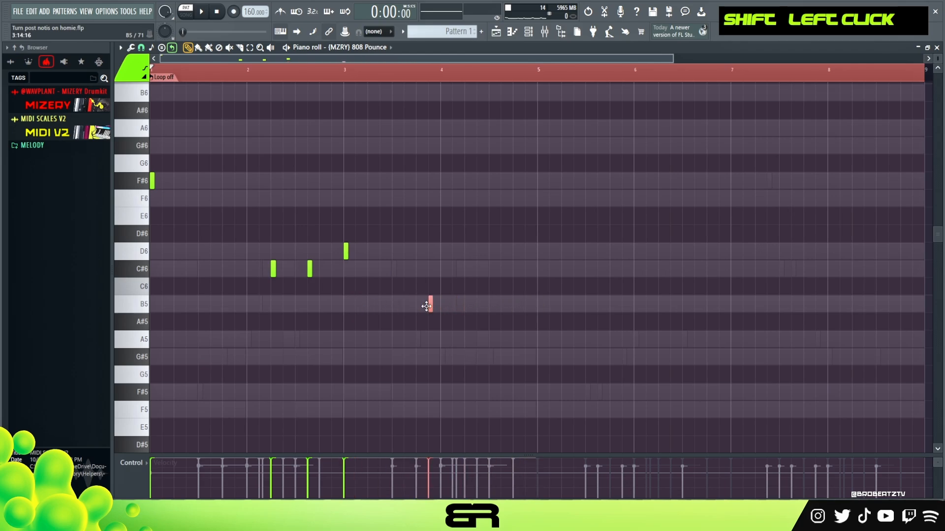
- Clear the timeline selection, add B5 808 notes on beat 2 and half a beat after beat 3 of bar 4, and play
double_click(253, 79)
key("space")
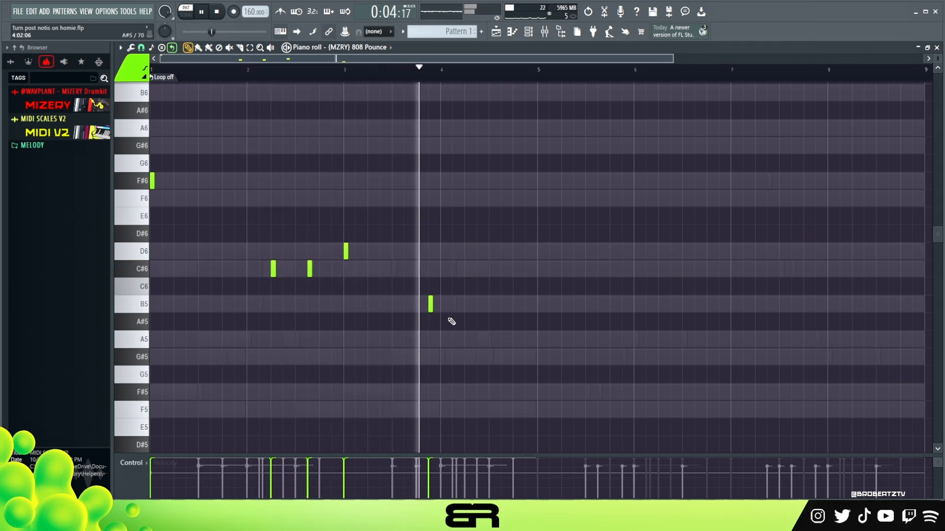
key("space")
key("space")
left_click(467, 304)
left_click(503, 304)
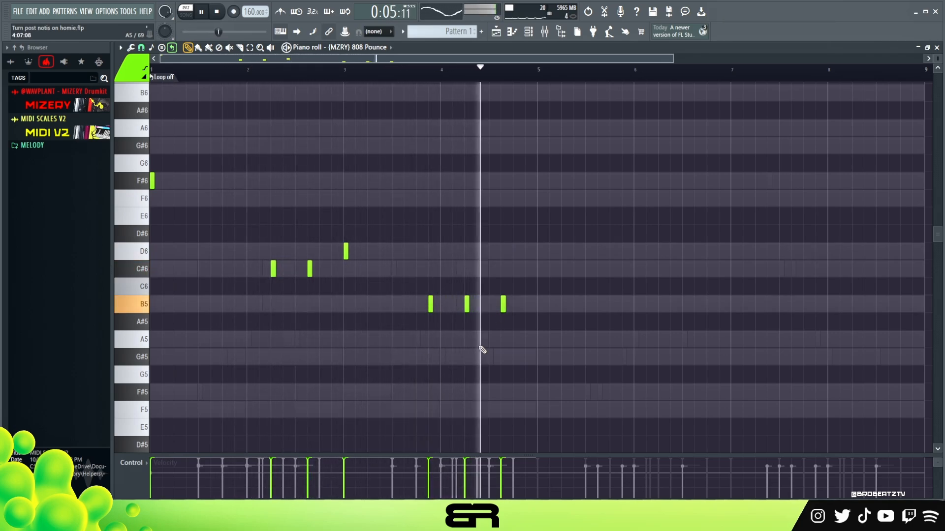
key("space")
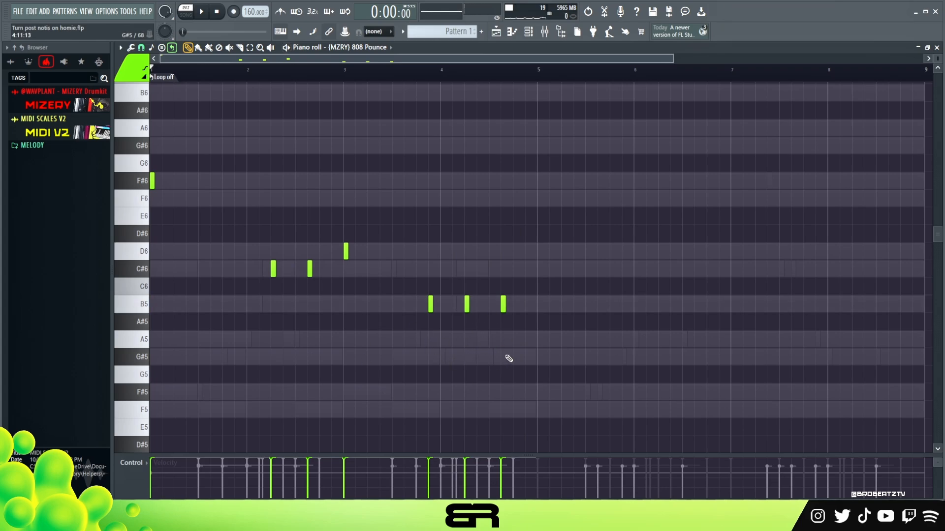
- Transpose all the 808 Pounce notes down one octave
key("ctrl")
key("ctrl+a")
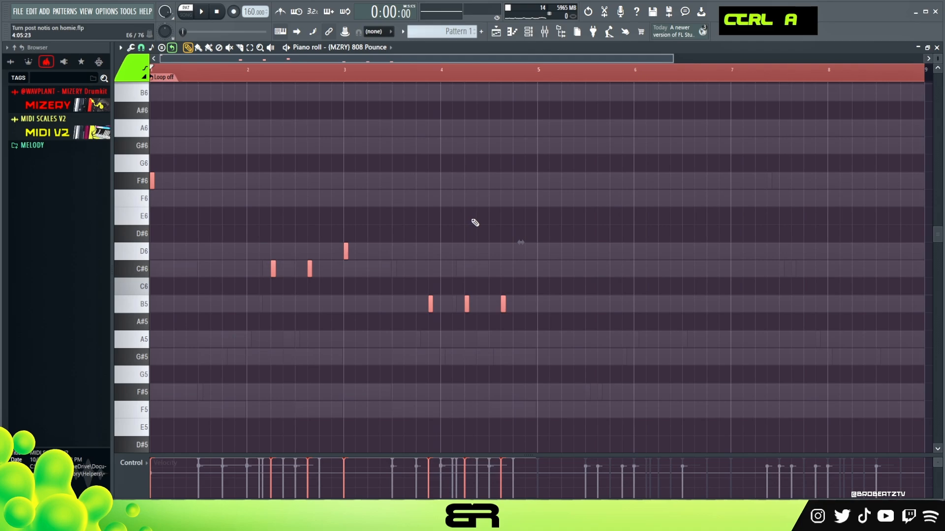
key("ctrl+Down")
- Copy the 808 Pounce notes to the Kick Simple channel and open its notes for editing
left_click(532, 33)
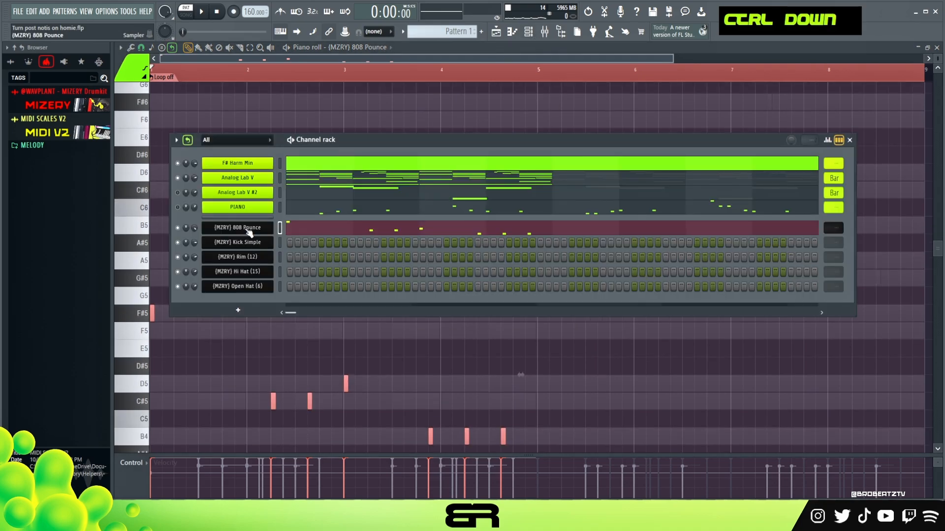
right_click(248, 230)
mouse_move(352, 238)
left_click(405, 237)
right_click(260, 246)
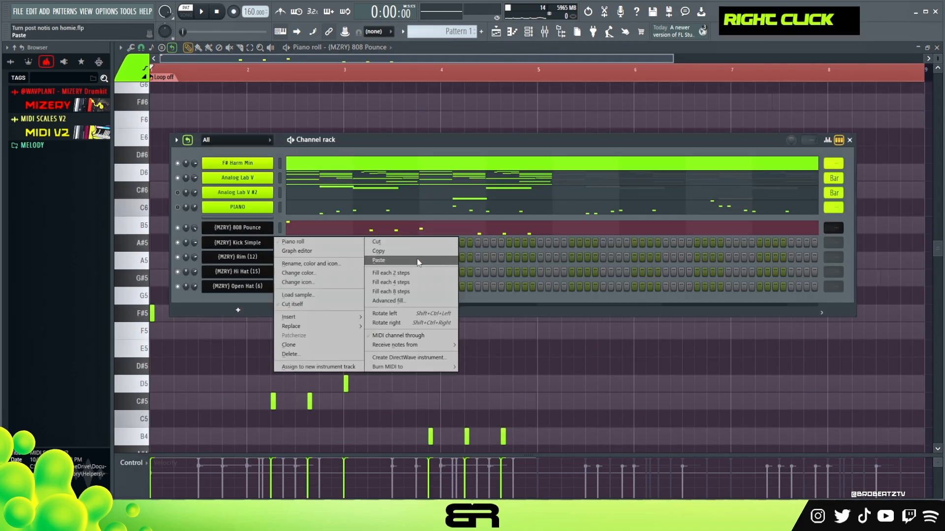
left_click(417, 259)
left_click(396, 245)
- Flatten all the kick notes to C5, duplicate them on B4 and start playback
key("ctrl+a")
key("alt+k")
key("Return")
scroll(433, 263, "down", 3)
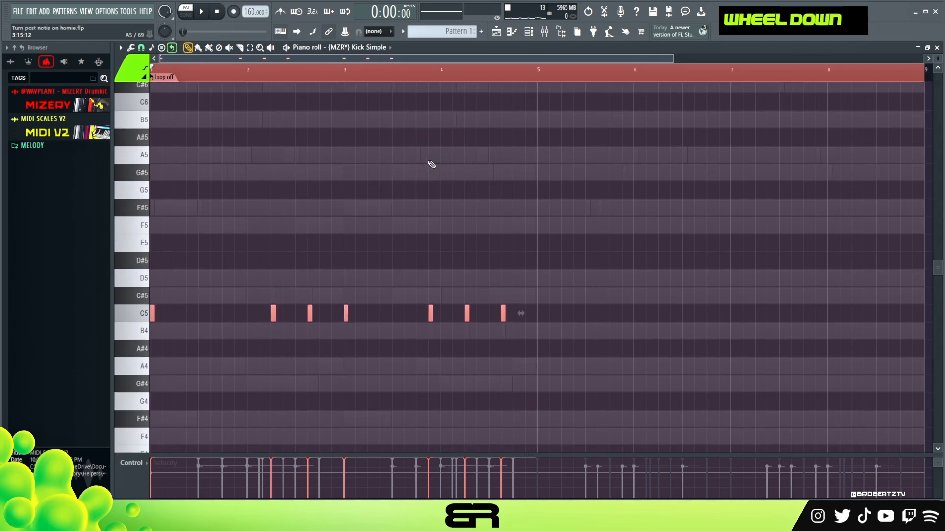
mouse_move(152, 321)
left_mouse_down()
mouse_move(169, 315)
mouse_move(152, 331)
left_mouse_up()
key("space")
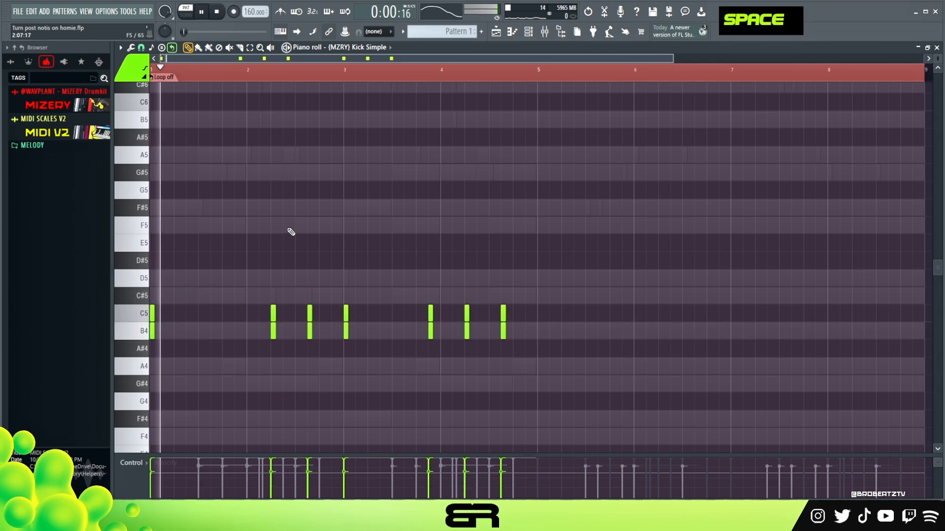
- Raise the velocity of all the kick notes during playback and trim it for the B4 notes
key("ctrl+a")
scroll(329, 229, "up", 7)
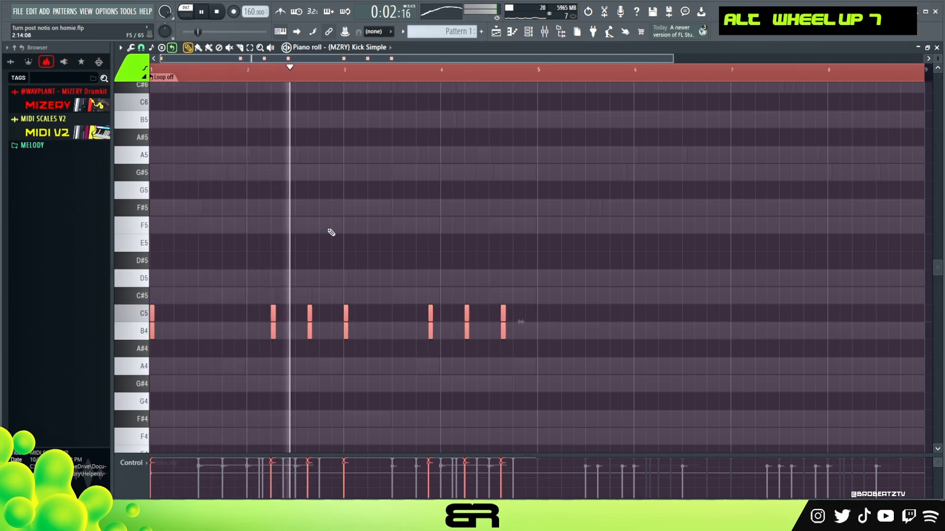
scroll(357, 223, "up", 8)
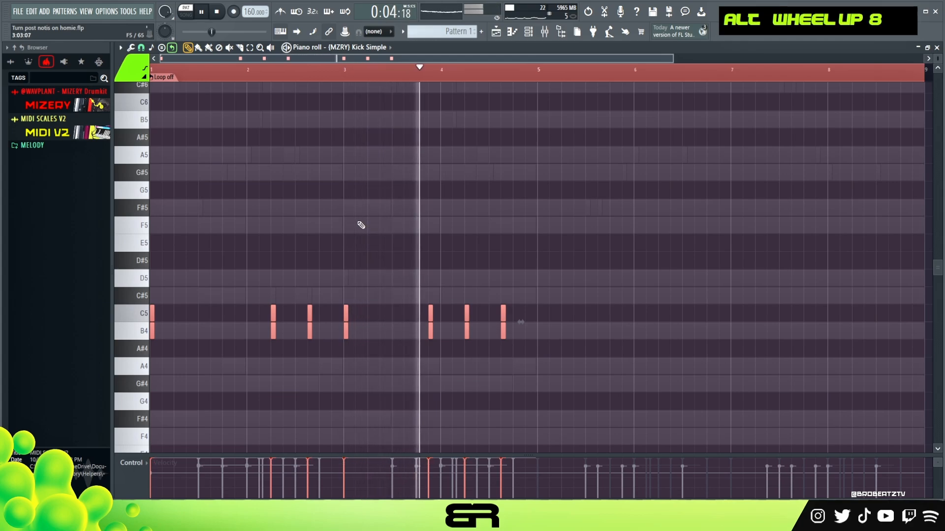
scroll(360, 226, "down", 1)
scroll(360, 226, "up", 1)
key("space")
left_click_drag(517, 322, 150, 365)
scroll(232, 310, "down", 5)
right_click(256, 278)
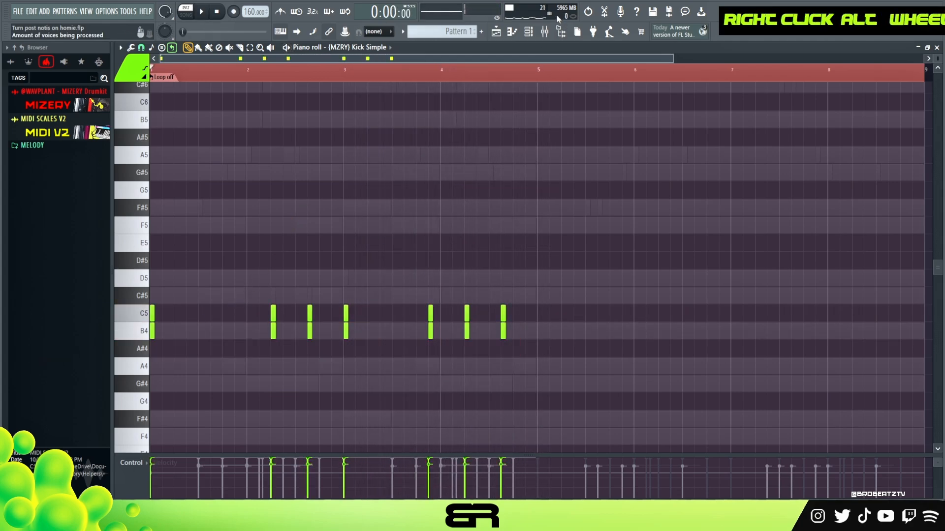
- Set the loop points of 808 Pounce and Kick Simple to Bar in the channel rack
left_click(530, 32)
scroll(831, 242, "down", 1)
scroll(831, 243, "down", 1)
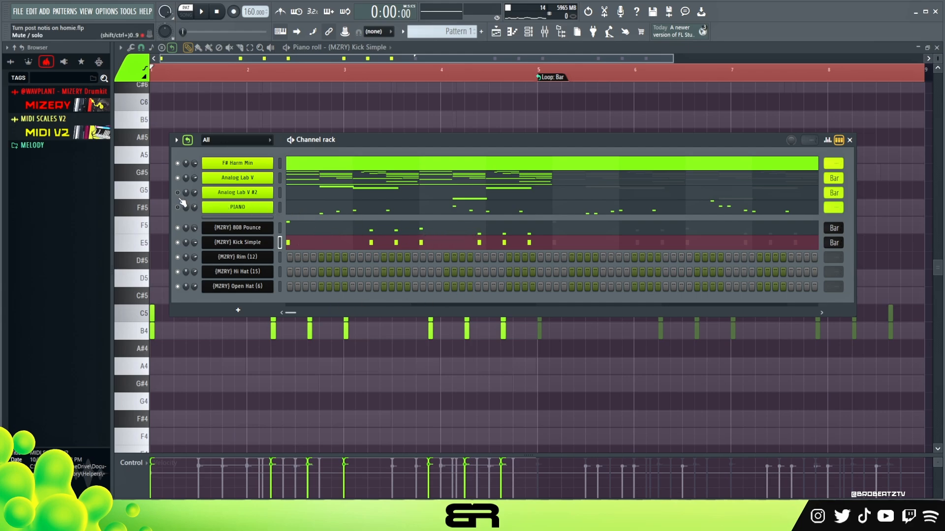
left_click_drag(335, 140, 356, 138)
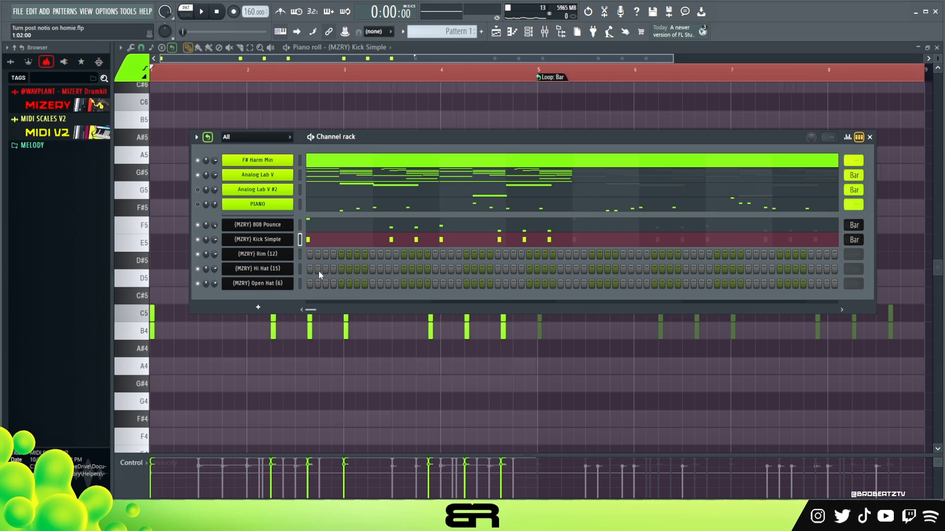
- Add Hi Hat hits on steps 1, 3, 4 and 5, an Open Hat on step 5, and Rim hits on steps 7 and 9
left_click(309, 270)
left_click(341, 283)
key("space")
key("space")
key("space")
key("space")
key("space")
left_click(357, 254)
left_click(373, 254)
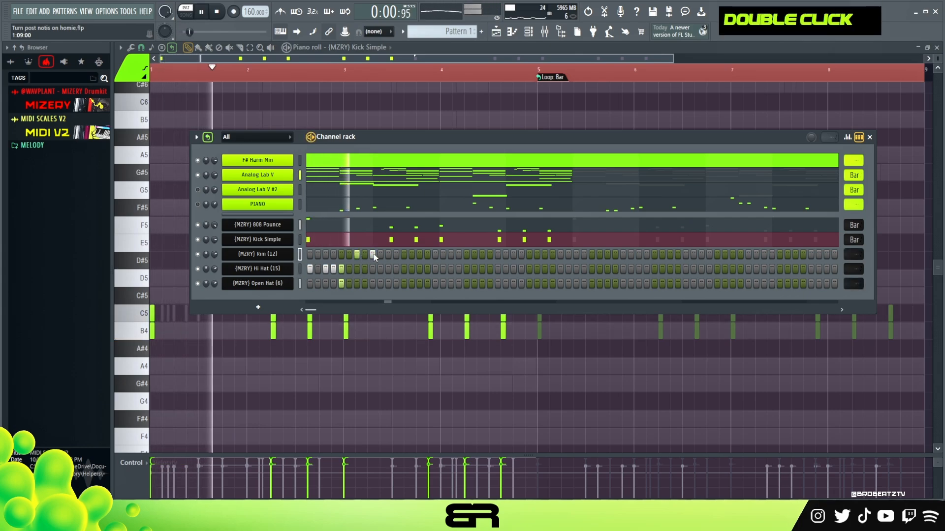
- Extend the Hi Hat pattern with hits on steps 13, 15 and 19, checking the groove by playback
key("space")
key("space")
key("space")
key("space")
left_click(404, 269)
key("space")
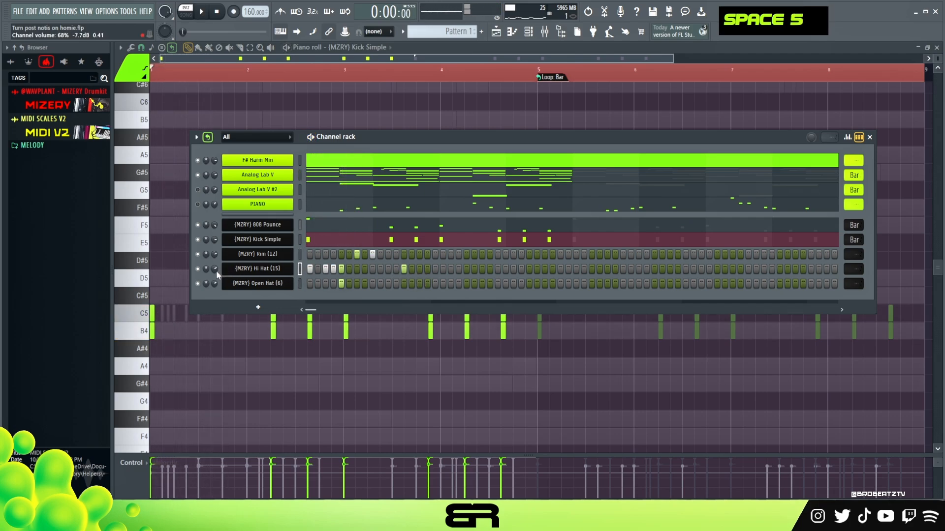
key("space")
key("space")
key("space")
left_click(419, 269)
left_click(450, 269)
- Complete the drums with Rim hits on steps 21, 25, 41, 51 and 57, Hi Hat 23 and Open Hat 37, looping Hi Hat at Bar
left_click(467, 253)
key("space")
key("space")
left_click(482, 269)
left_click(498, 254)
key("space")
key("space")
key("space")
scroll(856, 270, "down", 1)
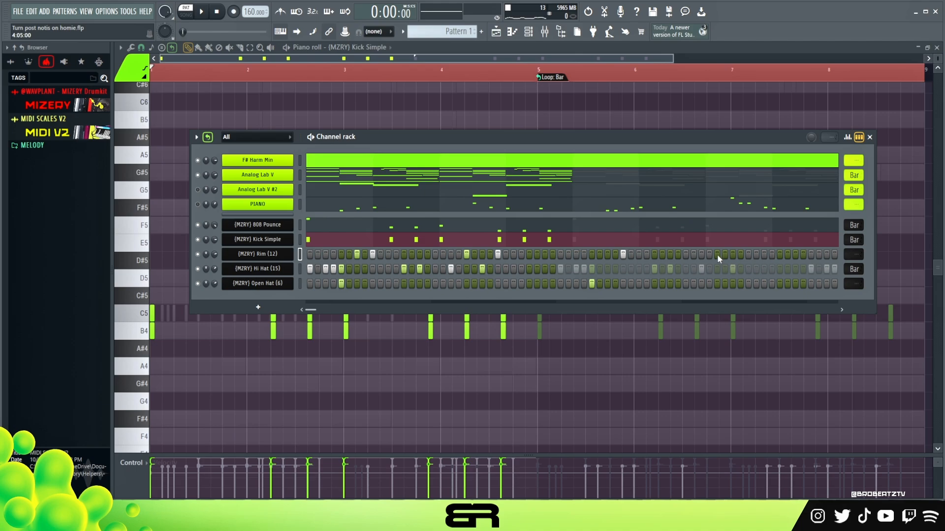
key("space")
- Open the Rim notes in the piano roll and raise the velocity of the hits on steps 9, 25, 41 and 57
right_click(279, 253)
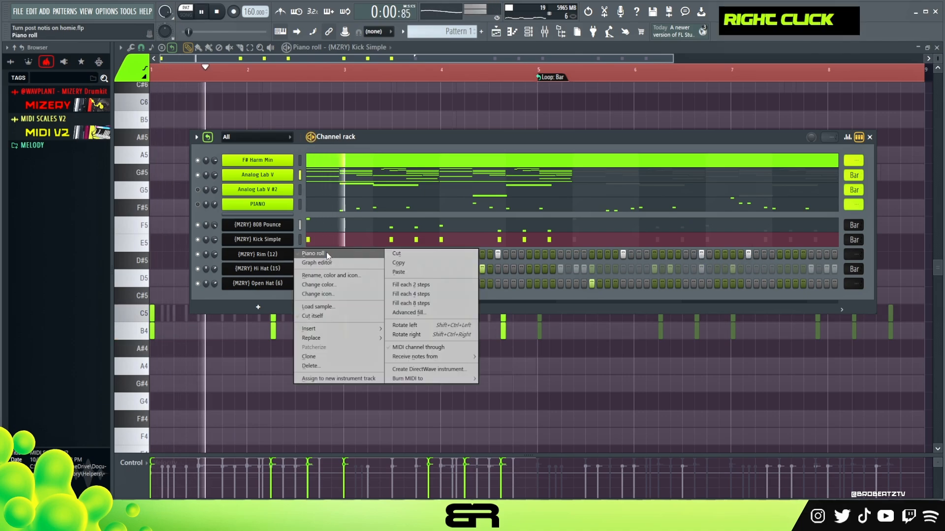
left_click(326, 252)
key("space")
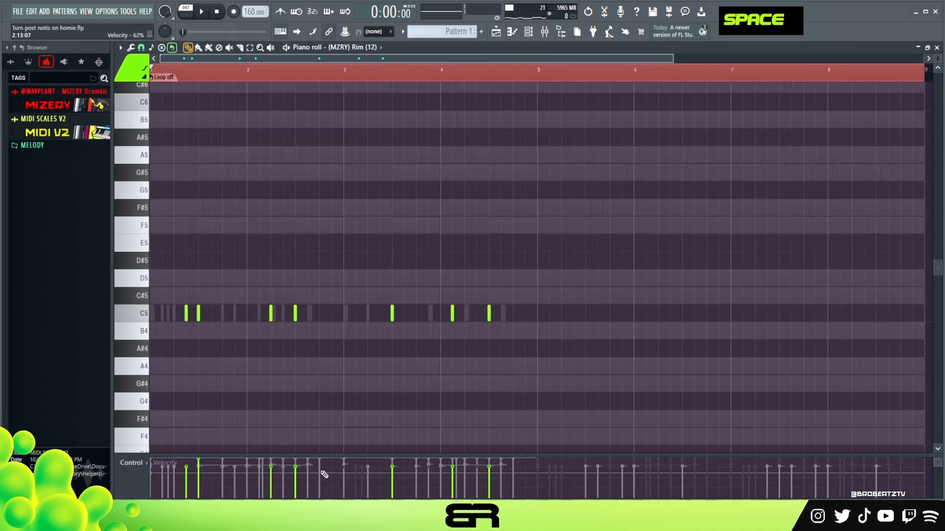
double_click(207, 77)
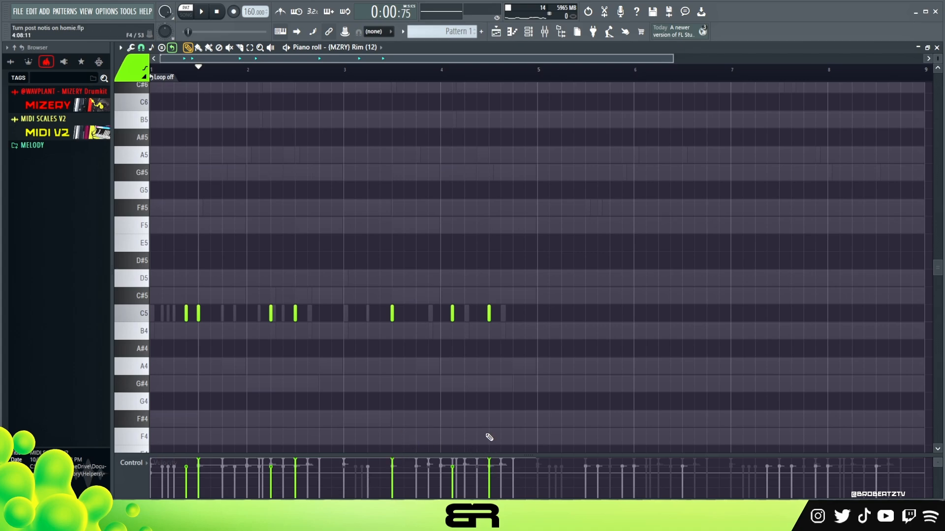
- Play back the pattern from several positions to check the accented Rim hits
right_click(469, 376)
key("space")
key("space")
key("space")
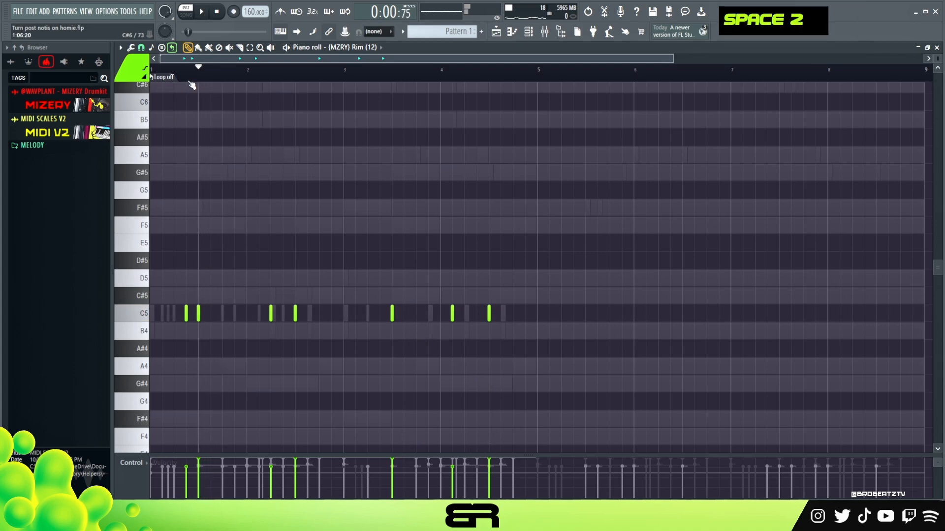
left_click_drag(265, 285, 361, 314, "ctrl")
right_click(274, 368)
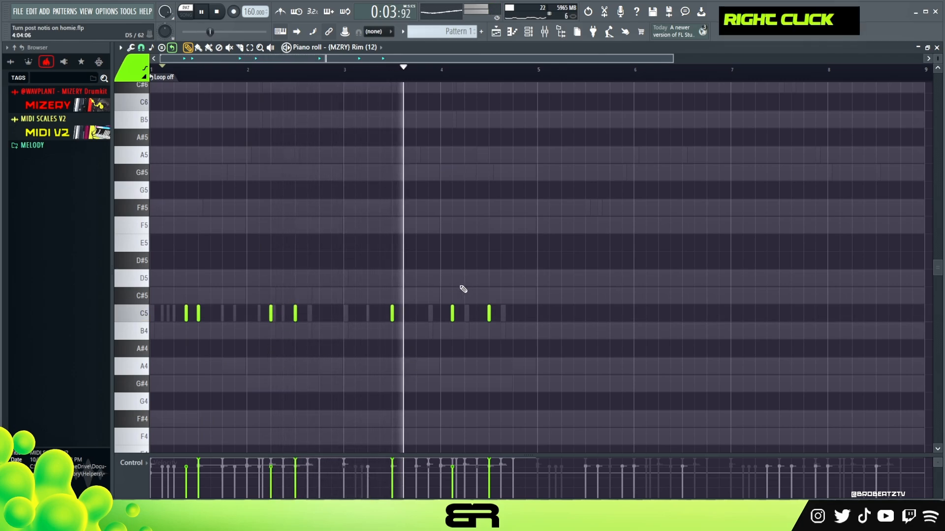
key("space")
key("space")
key("space")
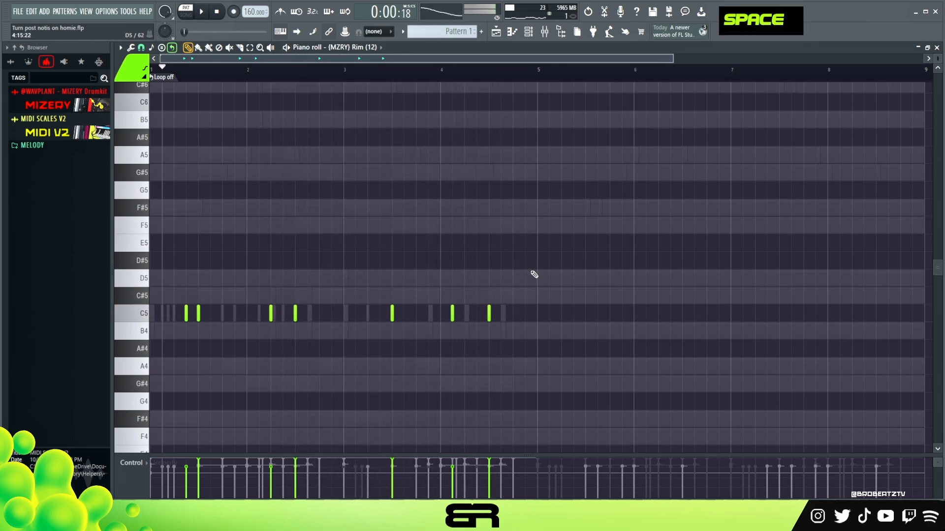
- Set the loop point of Rim to Bar and that of Open Hat to 64 in the channel rack
left_click(528, 32)
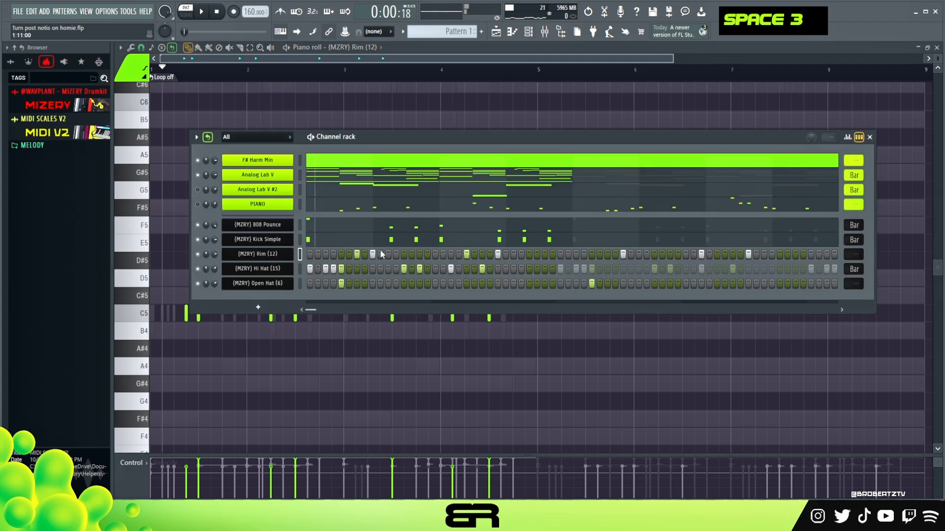
left_click_drag(384, 142, 366, 174)
double_click(222, 15)
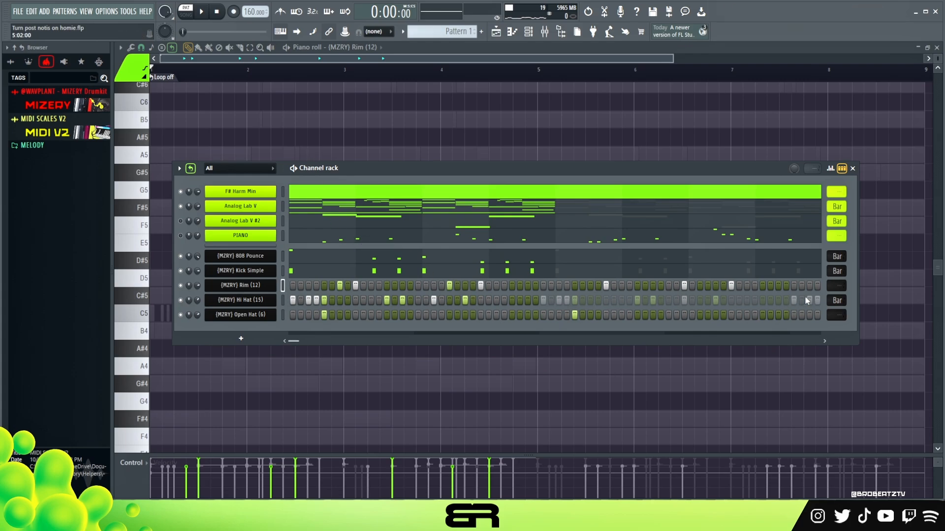
scroll(832, 286, "down", 1)
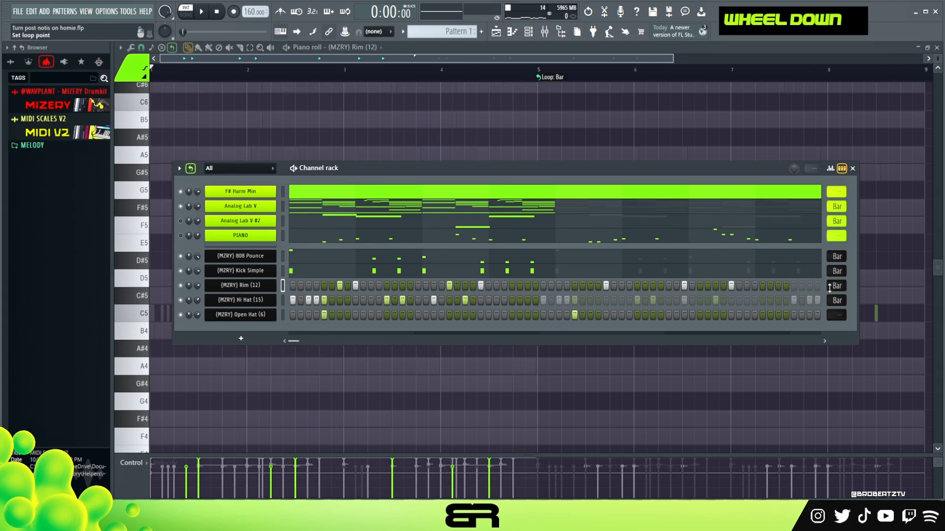
scroll(836, 313, "down", 1)
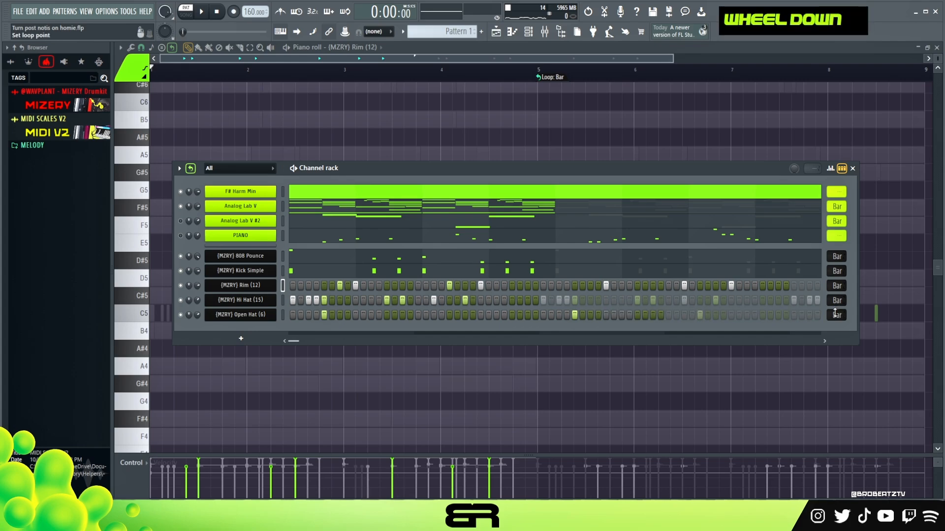
scroll(835, 313, "up", 1)
scroll(835, 313, "up", 5)
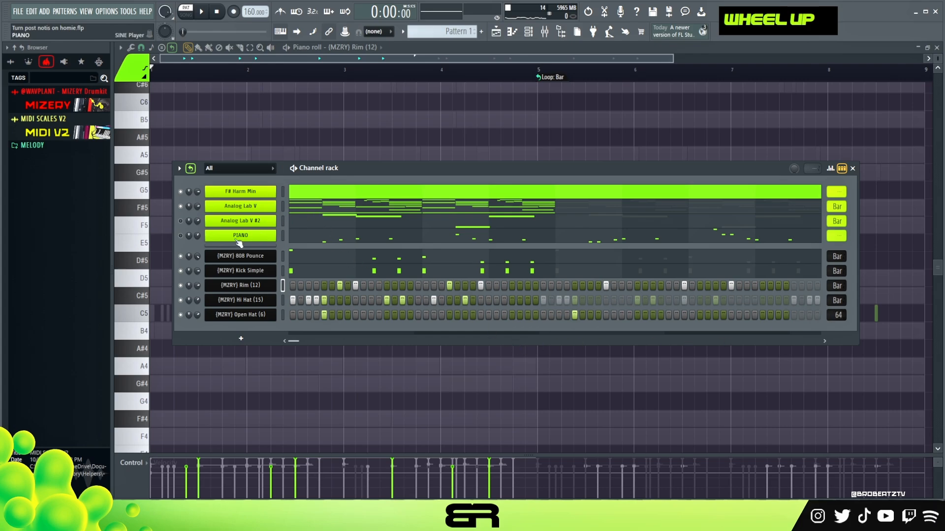
- Unmute Analog Lab V #2 and PIANO, then play the full beat with the mixer open, briefly muting Kick Simple for comparison
left_click_drag(351, 170, 357, 147)
left_click(545, 31)
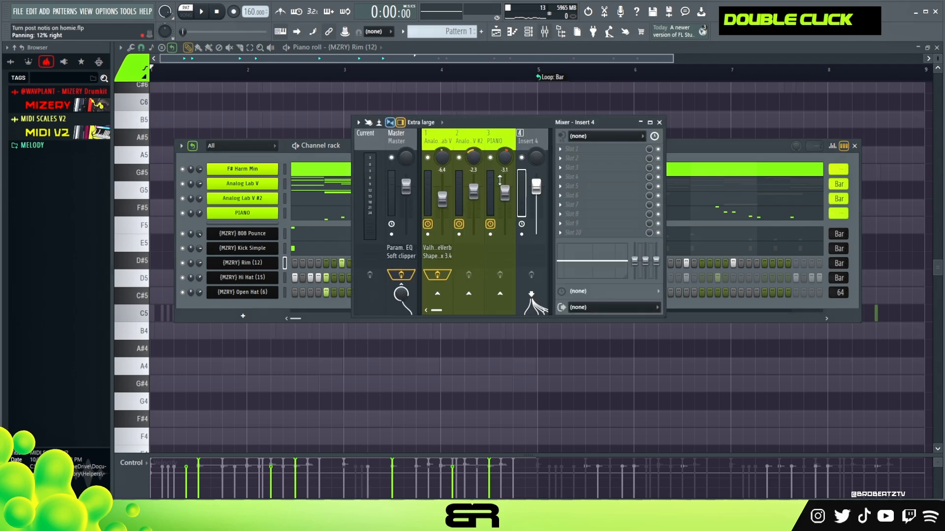
left_click_drag(583, 124, 712, 143)
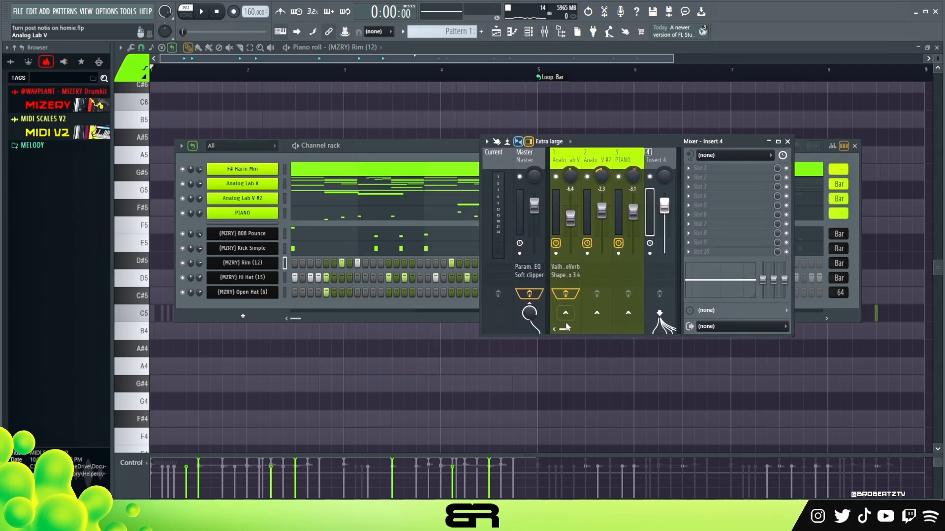
key("space")
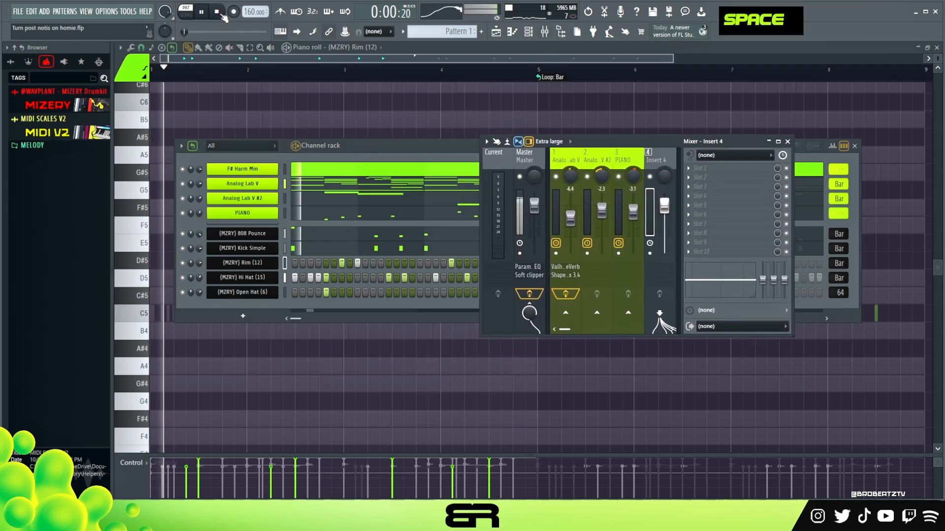
left_click(185, 253)
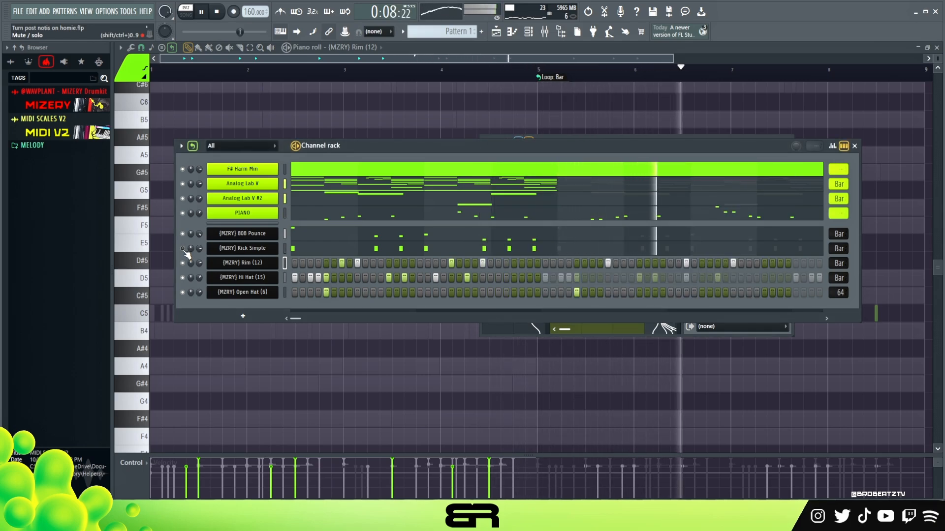
left_click(524, 336)
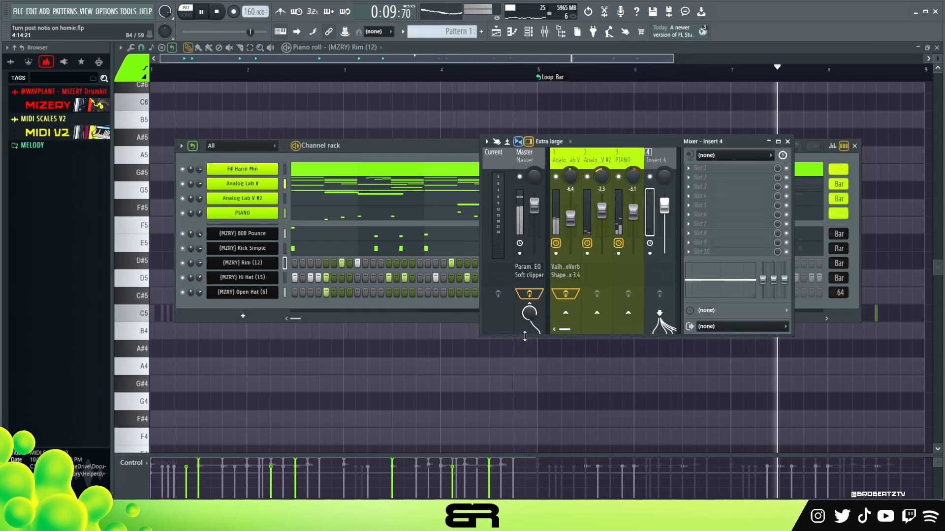
- Disable the effects on the Analog Lab V track and lower Analog Lab V to -6.8, Analog Lab V #2 to -2.4 and PIANO to -3.5 dB
left_click(567, 295)
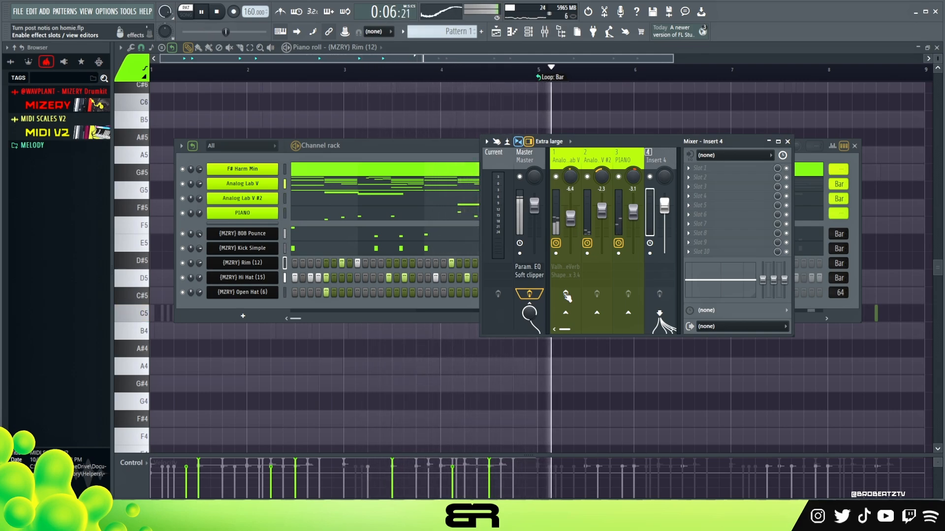
left_click_drag(633, 217, 571, 221)
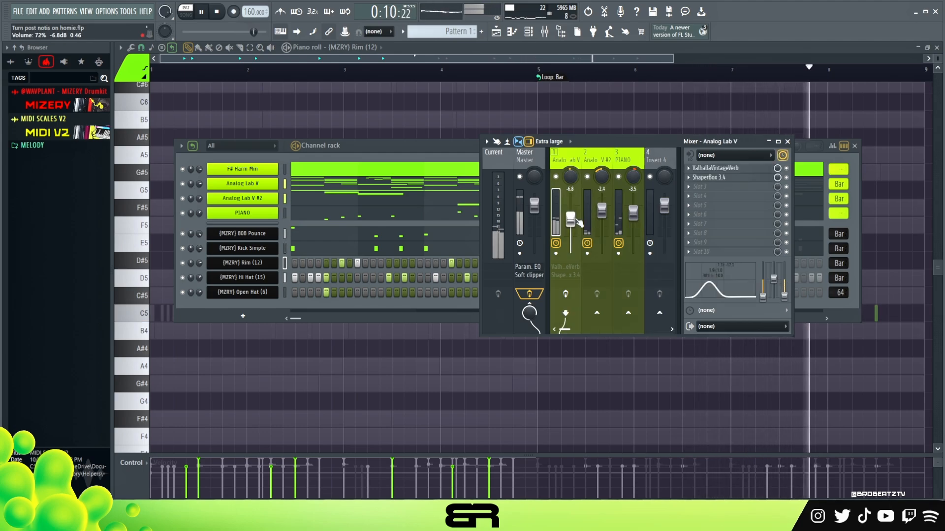
key("space")
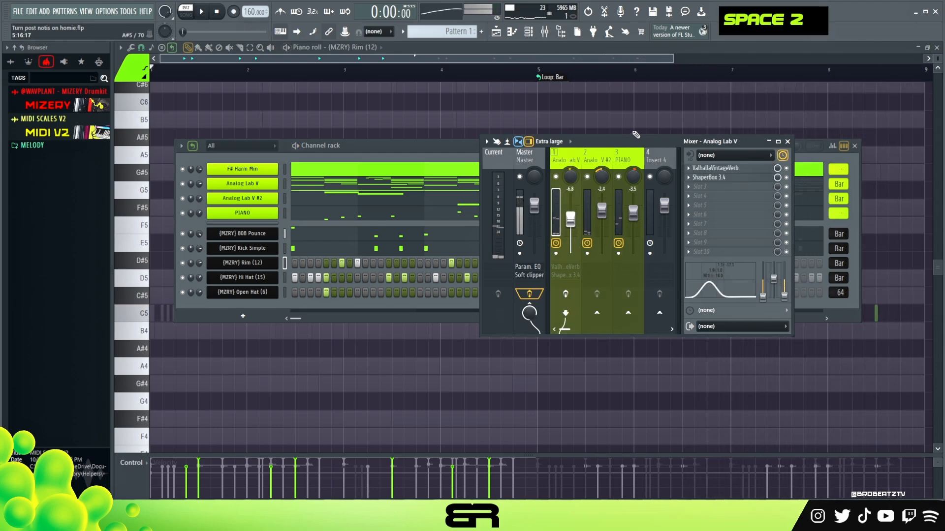